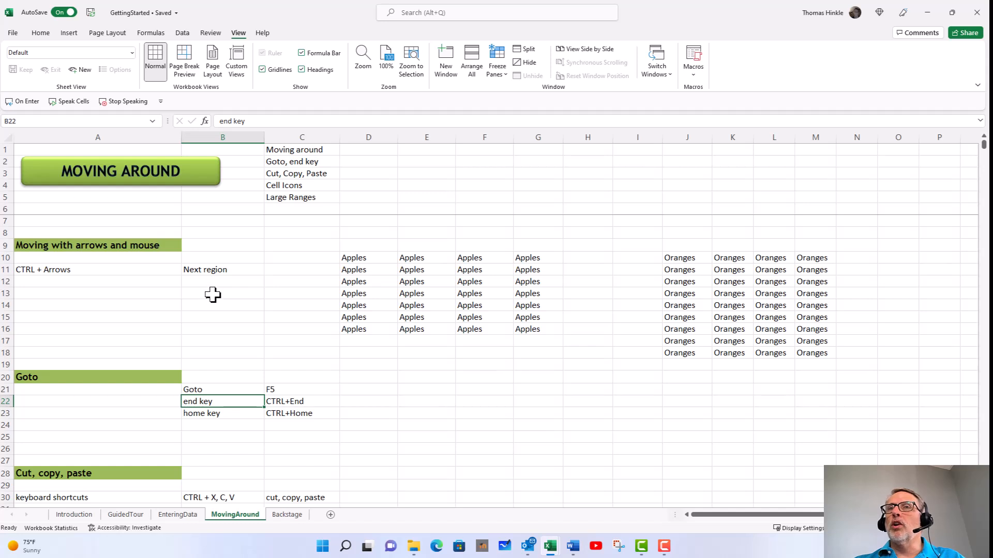
Step: Select several single cells in and around the Apples block one after another, including C12, ending on B14
{"action": "left_click", "coordinate": [214, 294]}
{"action": "left_click", "coordinate": [310, 282]}
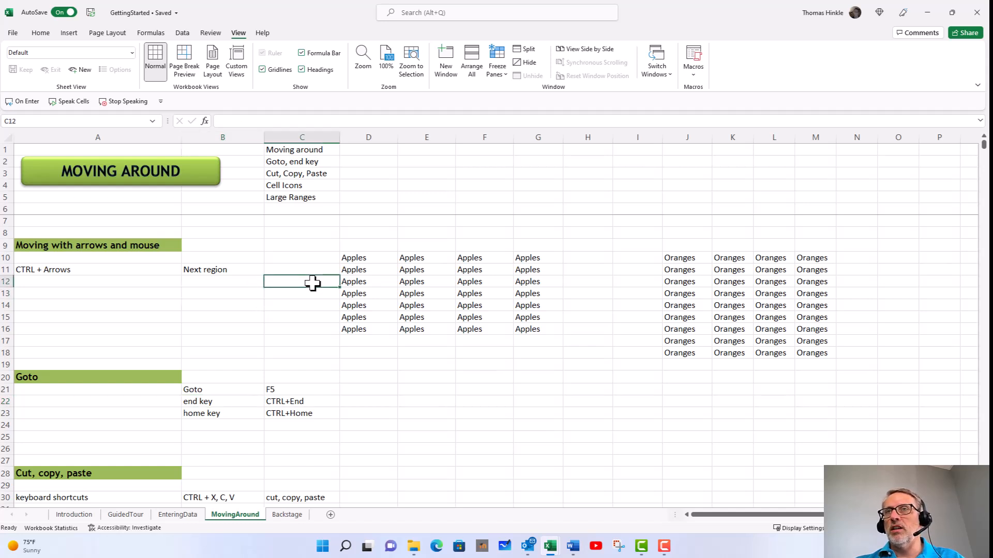
{"action": "left_click", "coordinate": [302, 330]}
{"action": "left_click", "coordinate": [223, 306]}
{"action": "left_click", "coordinate": [456, 292]}
{"action": "left_click", "coordinate": [273, 305]}
{"action": "left_click", "coordinate": [233, 304]}
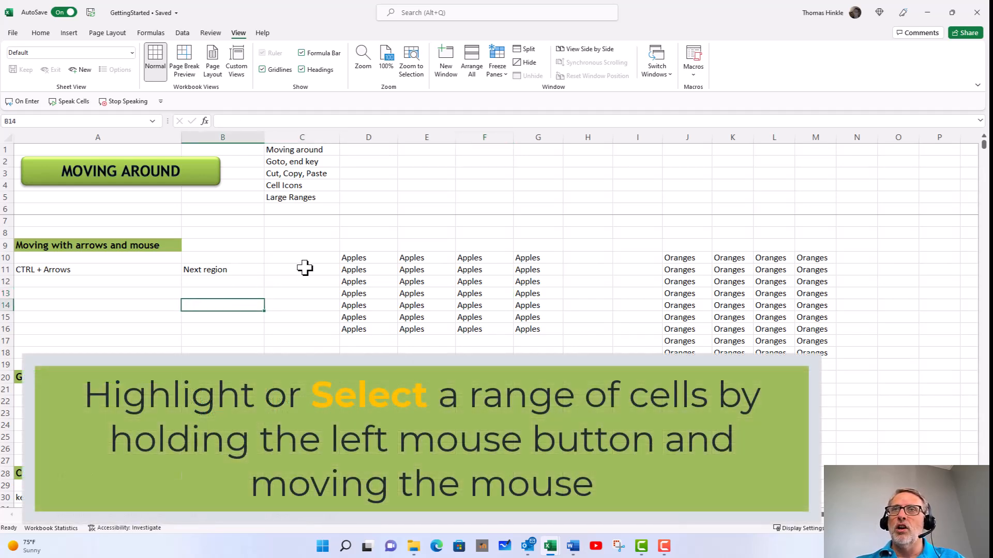
Step: Select the ranges B10:B14, B10:C16 and the whole Apples block D10:G16 in turn
{"action": "left_click_drag", "start_coordinate": [231, 257], "coordinate": [236, 305]}
{"action": "left_click_drag", "start_coordinate": [244, 259], "coordinate": [295, 328]}
{"action": "left_click_drag", "start_coordinate": [355, 259], "coordinate": [542, 329]}
Step: Starting from B13, jump right along row 13 across the edges of the Apples and Oranges blocks to the last column, XFD
{"action": "left_click", "coordinate": [224, 294]}
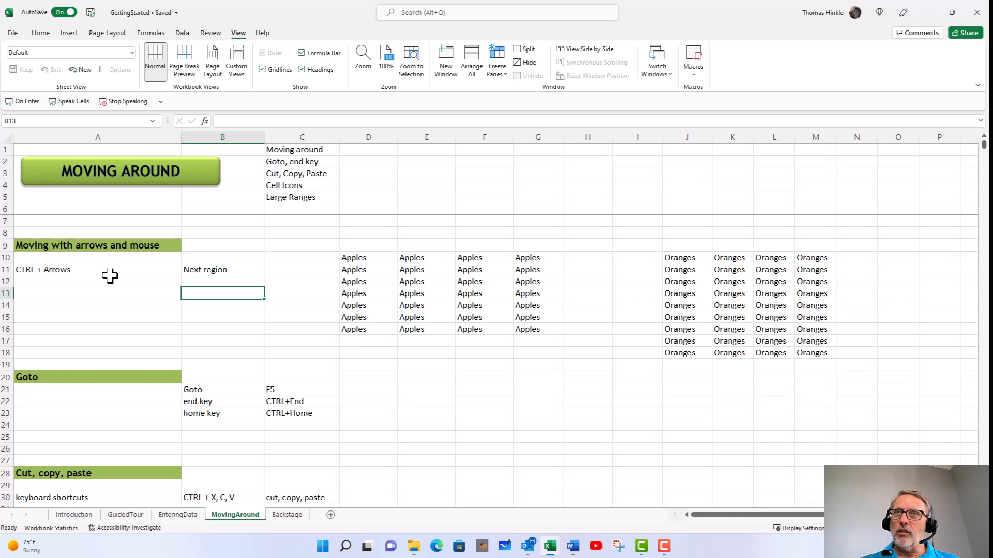
{"action": "key", "text": "ctrl+Right"}
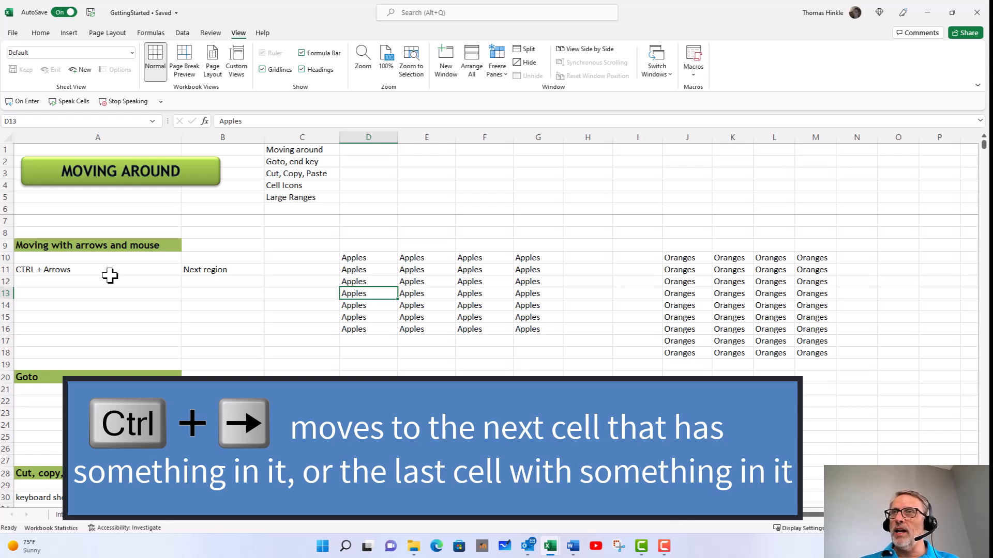
{"action": "key", "text": "ctrl+Right"}
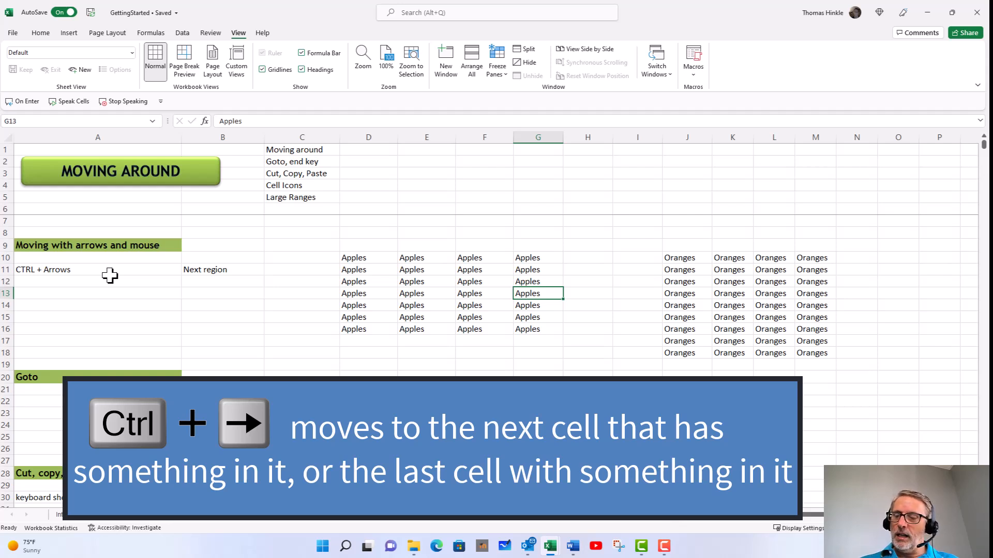
{"action": "key", "text": "ctrl+Right"}
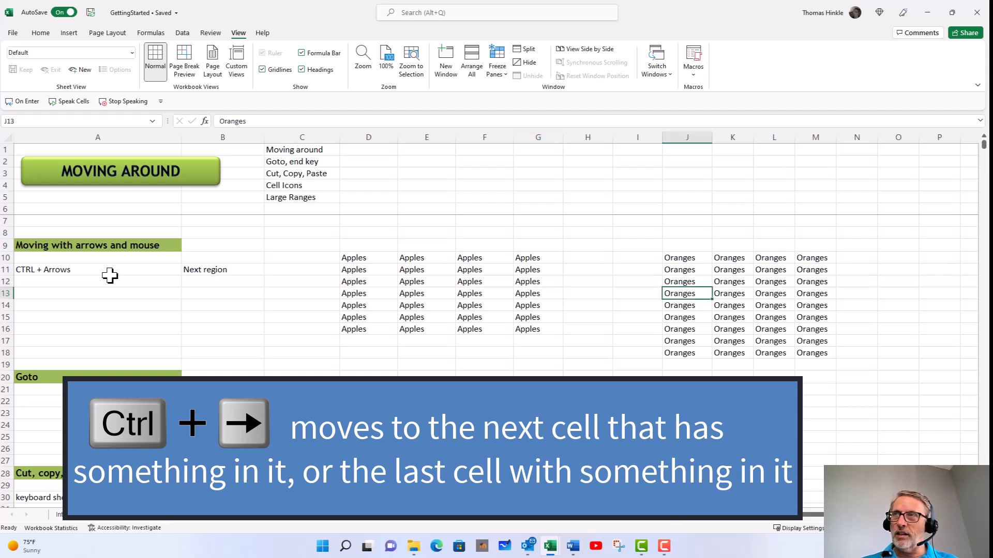
{"action": "key", "text": "ctrl+Right"}
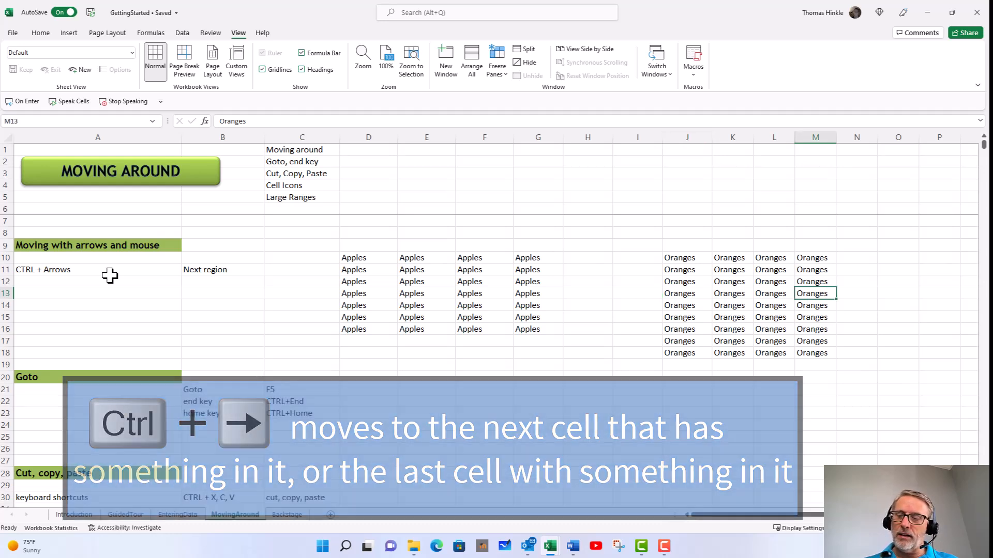
{"action": "key", "text": "ctrl+Right"}
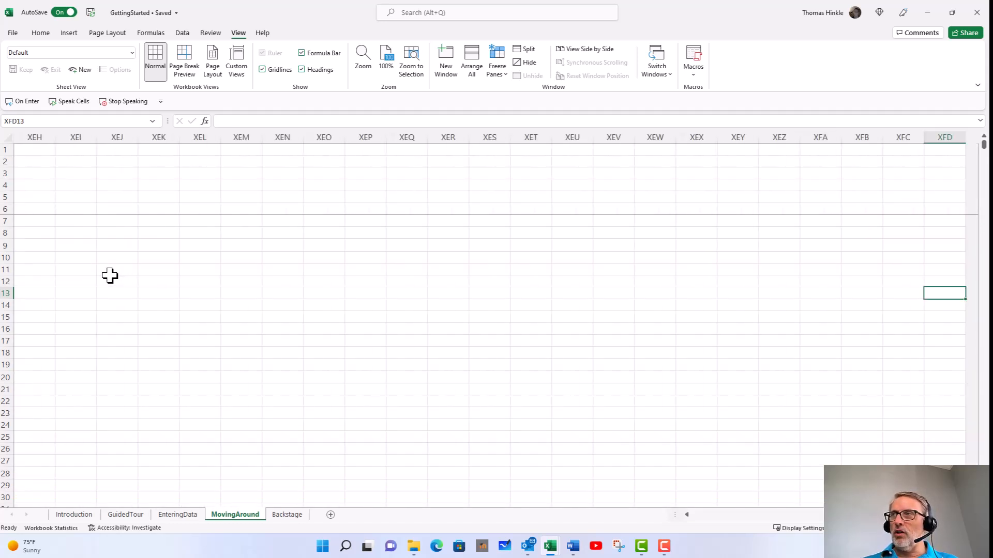
Step: Jump back left along row 13 through the Oranges and Apples block edges to A13
{"action": "key", "text": "ctrl+Left"}
{"action": "key", "text": "Left"}
{"action": "key", "text": "Left"}
{"action": "key", "text": "Left"}
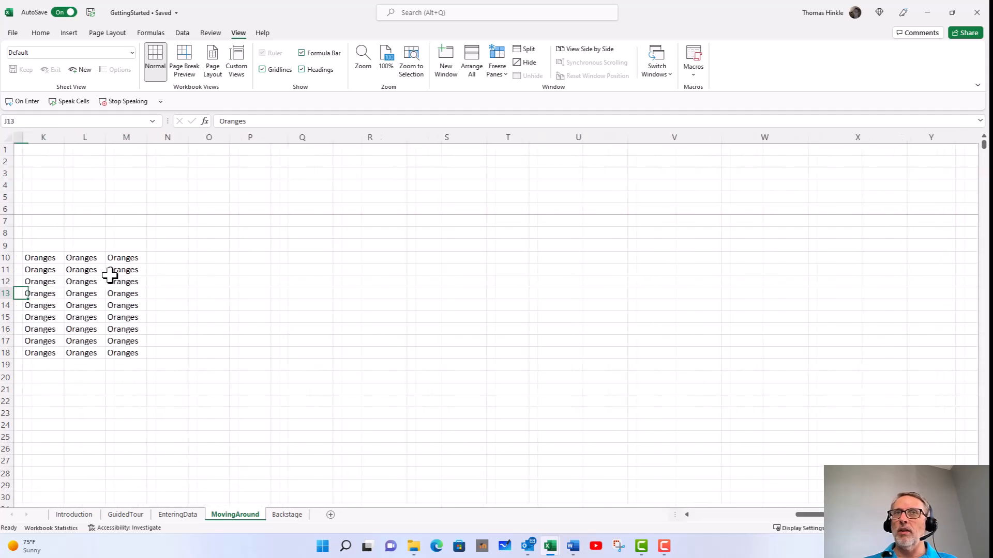
{"action": "key", "text": "ctrl+Left"}
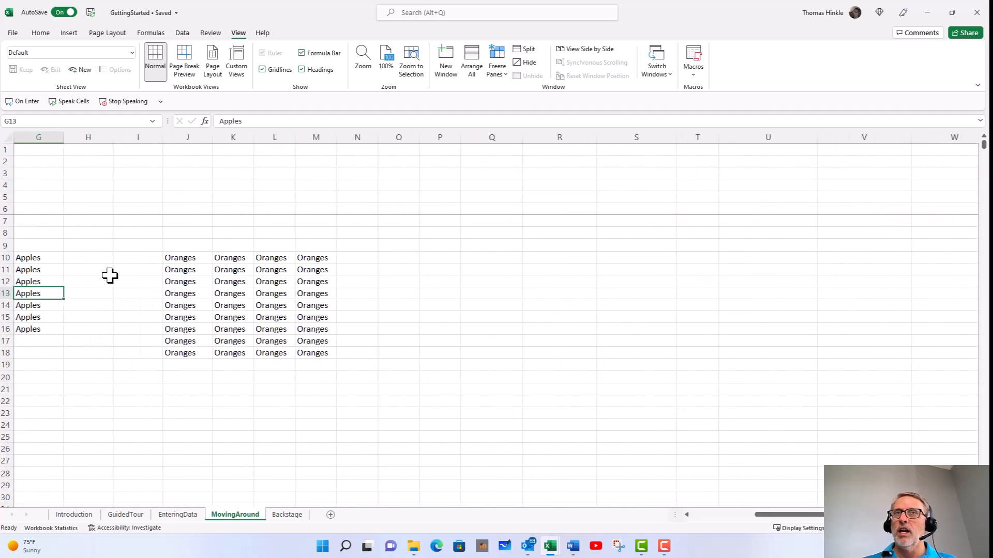
{"action": "key", "text": "ctrl+Left"}
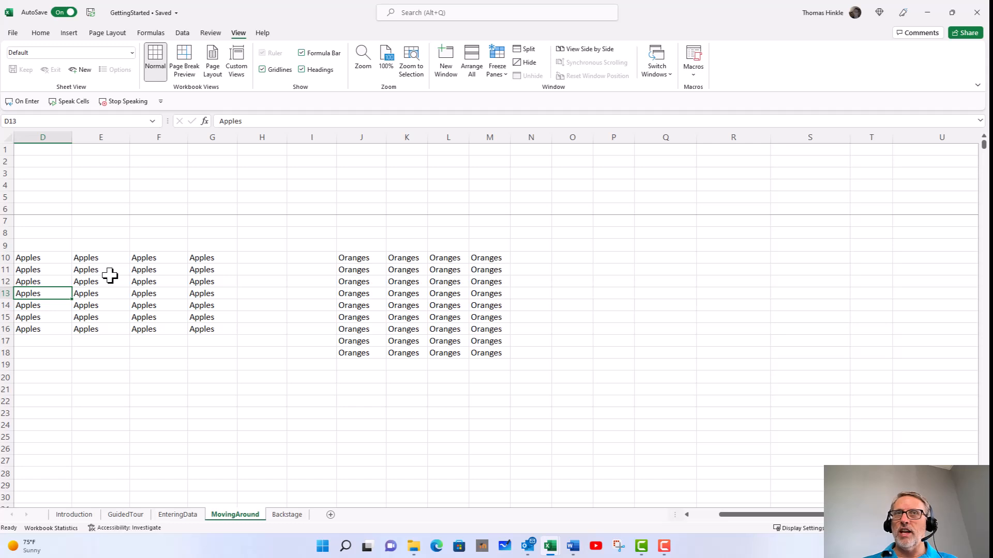
{"action": "key", "text": "ctrl+Left"}
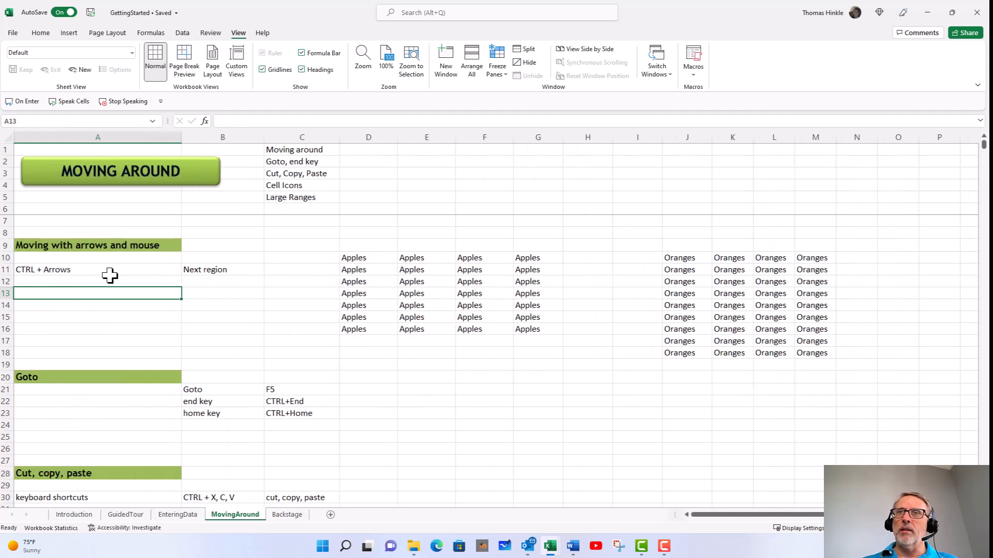
Step: Move to E13, jump up column E to the top, and jump back down to the last Apples row at E16
{"action": "key", "text": "Right"}
{"action": "key", "text": "Right"}
{"action": "key", "text": "Right"}
{"action": "key", "text": "Right"}
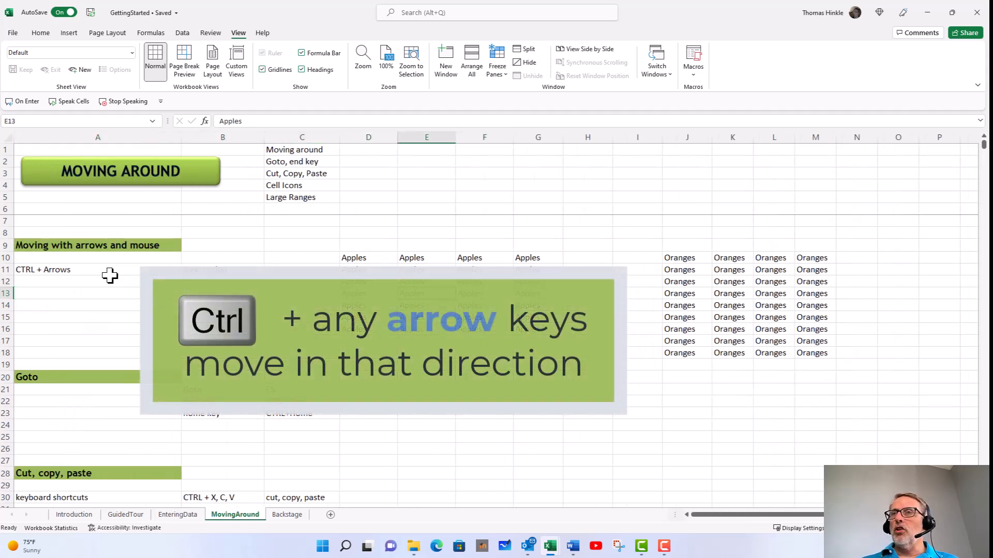
{"action": "key", "text": "ctrl+Up"}
{"action": "key", "text": "ctrl+Up"}
{"action": "key", "text": "ctrl+Down"}
{"action": "key", "text": "ctrl+Down"}
{"action": "key", "text": "ctrl+Down"}
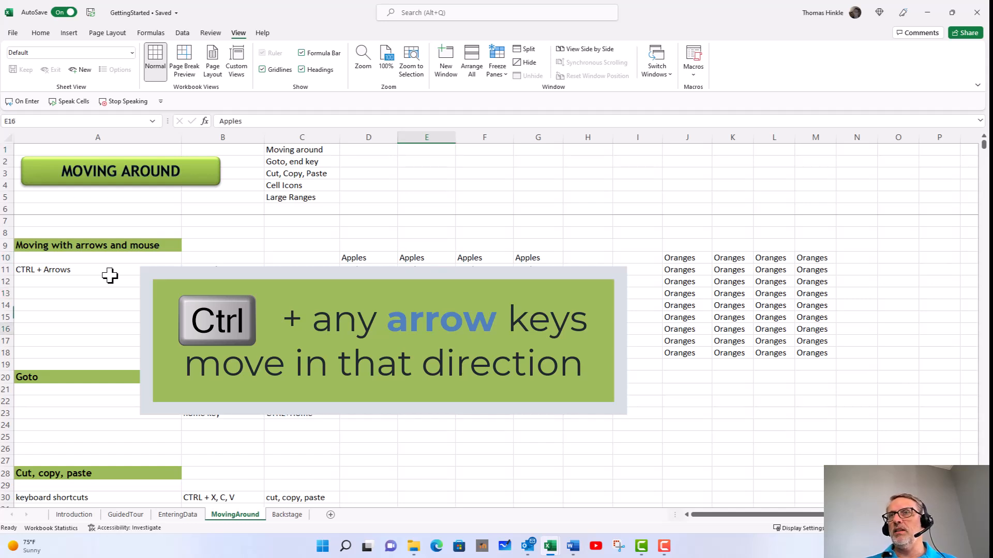
Step: Jump down column E from region to region, past E64, to the sheet's last row at E1048576
{"action": "key", "text": "ctrl+Down"}
{"action": "key", "text": "ctrl+Down"}
{"action": "key", "text": "ctrl+Down"}
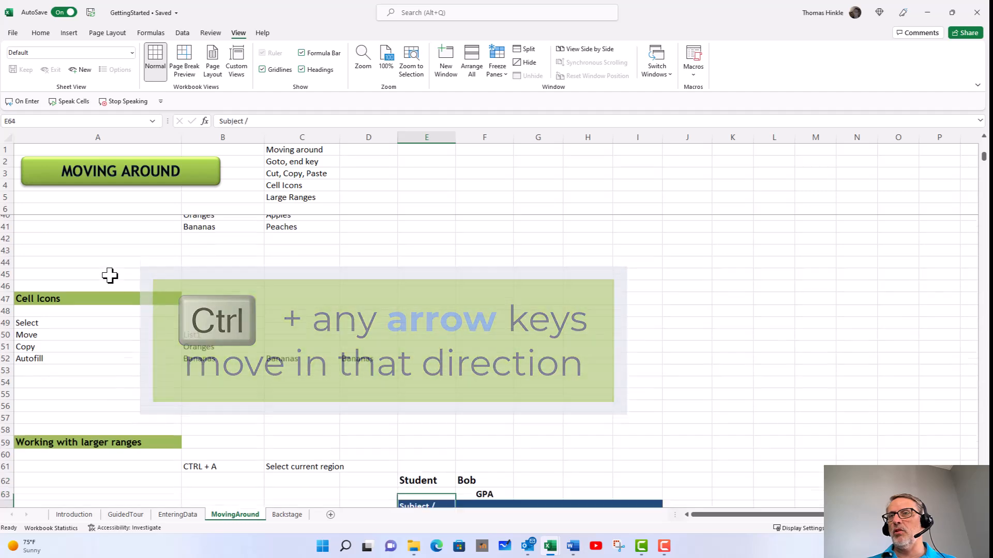
{"action": "key", "text": "ctrl+Down"}
{"action": "key", "text": "ctrl+Down"}
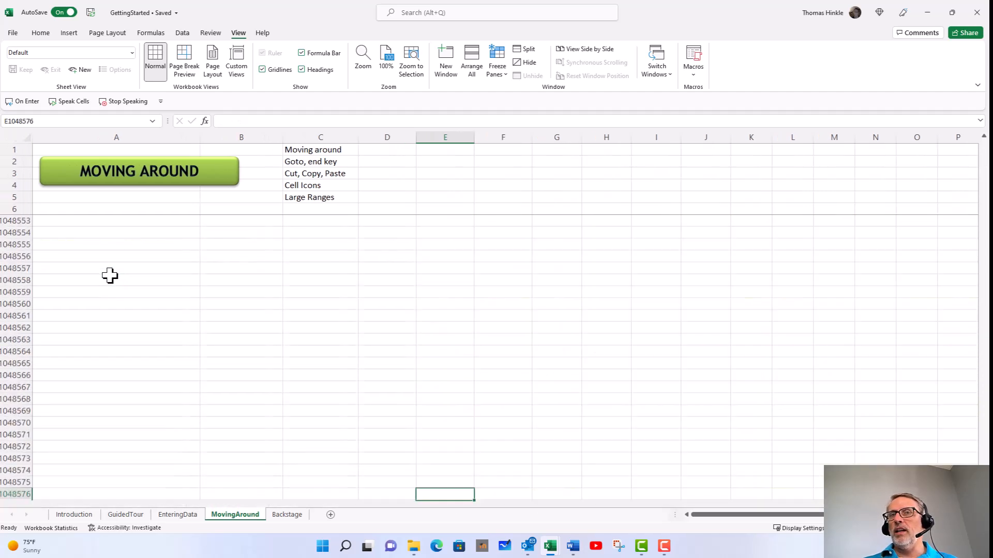
Step: Jump back up column E from region to region to E1
{"action": "key", "text": "ctrl+Up"}
{"action": "key", "text": "ctrl+Up"}
{"action": "key", "text": "ctrl+Up"}
{"action": "key", "text": "ctrl+Up"}
{"action": "key", "text": "ctrl+Up"}
{"action": "key", "text": "ctrl+Up"}
{"action": "key", "text": "ctrl+Up"}
{"action": "key", "text": "ctrl+Up"}
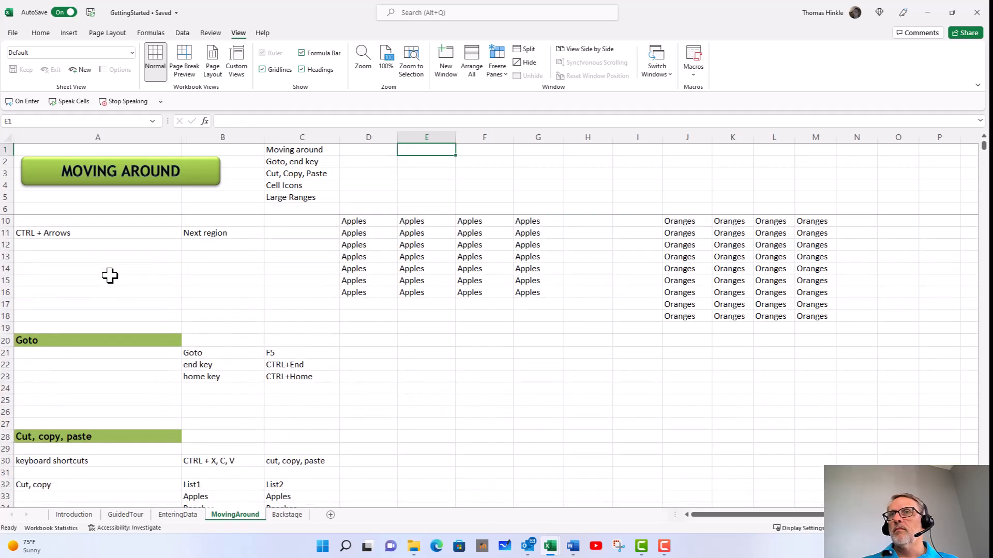
Step: Move down column E one cell at a time from E1 to E42
{"action": "key", "text": "Down"}
{"action": "key", "text": "Down"}
{"action": "key", "text": "Down"}
{"action": "key", "text": "Down"}
{"action": "key", "text": "Down"}
{"action": "key", "text": "Down"}
{"action": "key", "text": "Down"}
{"action": "key", "text": "Down"}
{"action": "key", "text": "Down"}
{"action": "key", "text": "Down"}
{"action": "key", "text": "Down"}
{"action": "key", "text": "Down"}
{"action": "key", "text": "Down"}
{"action": "key", "text": "Down"}
{"action": "key", "text": "Down"}
{"action": "key", "text": "Down"}
{"action": "key", "text": "Down"}
{"action": "key", "text": "Down"}
{"action": "key", "text": "Down"}
{"action": "key", "text": "Down"}
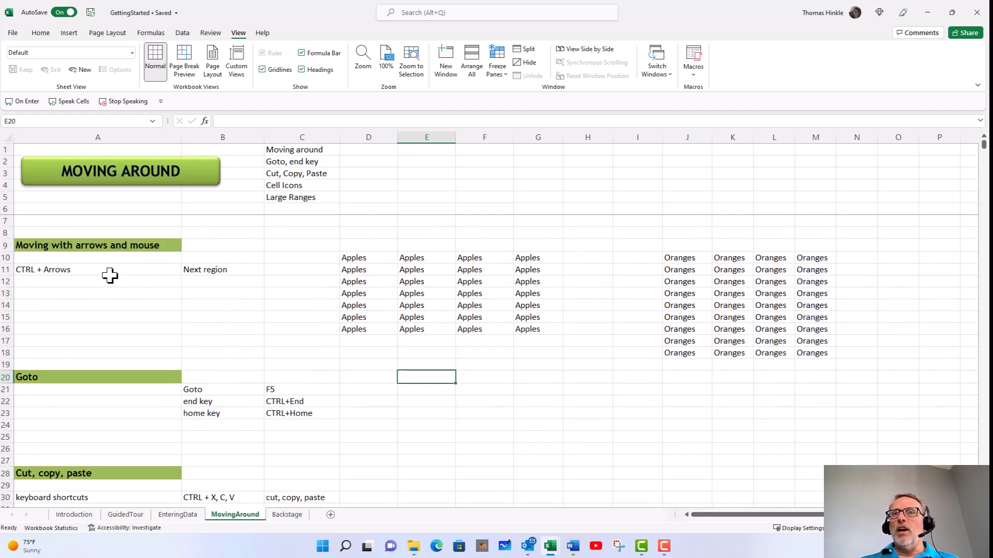
{"action": "key", "text": "Down"}
{"action": "key", "text": "Down"}
{"action": "key", "text": "Down"}
{"action": "key", "text": "Down"}
{"action": "key", "text": "Down"}
{"action": "key", "text": "Down"}
{"action": "key", "text": "Down"}
{"action": "key", "text": "Down"}
{"action": "key", "text": "Down"}
{"action": "key", "text": "Down"}
{"action": "key", "text": "Down"}
{"action": "key", "text": "Down"}
{"action": "key", "text": "Down"}
{"action": "key", "text": "Down"}
{"action": "key", "text": "Down"}
{"action": "key", "text": "Down"}
{"action": "key", "text": "Down"}
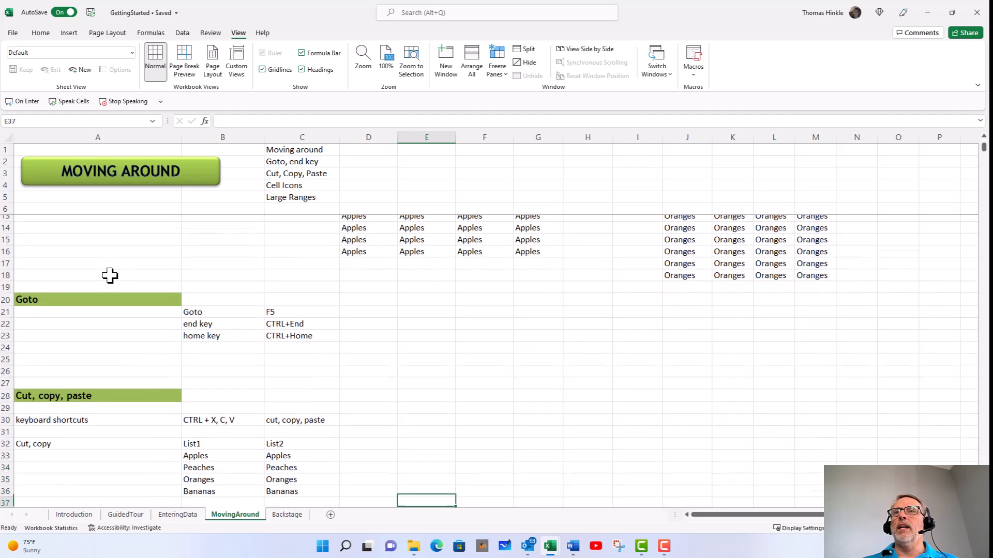
{"action": "key", "text": "Down"}
{"action": "key", "text": "Down"}
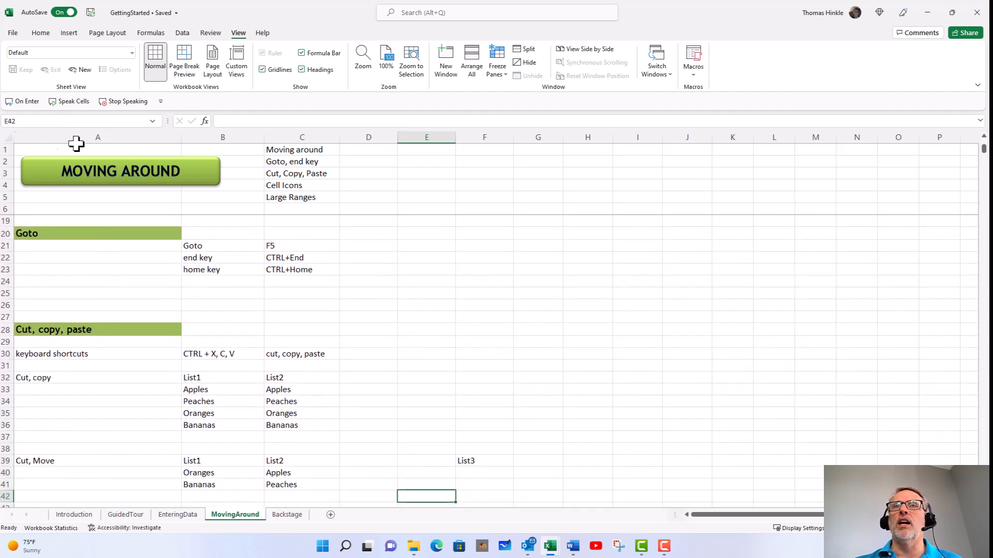
Step: Select A23 in the Goto section and use Go To with the reference a1 to reach cell A1
{"action": "left_click", "coordinate": [51, 268]}
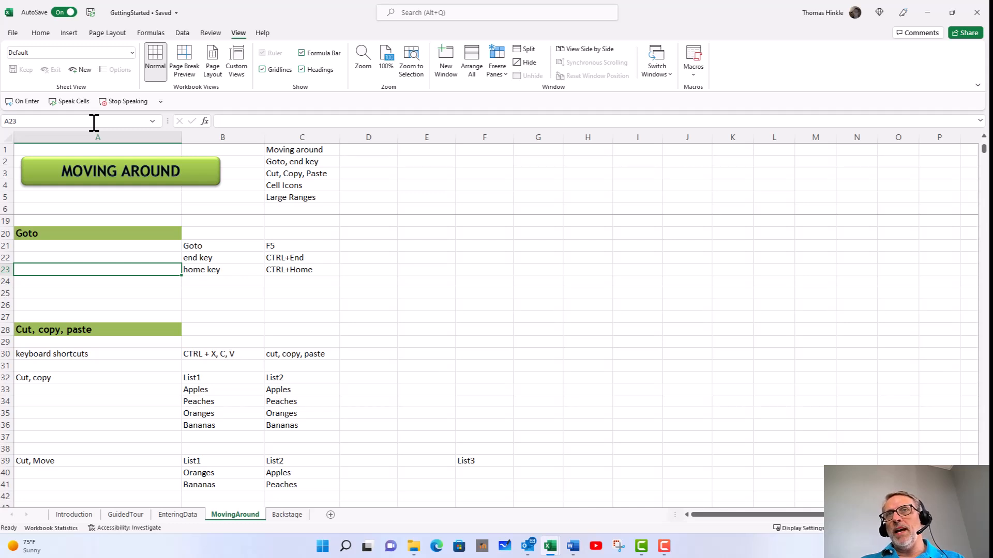
{"action": "key", "text": "F5"}
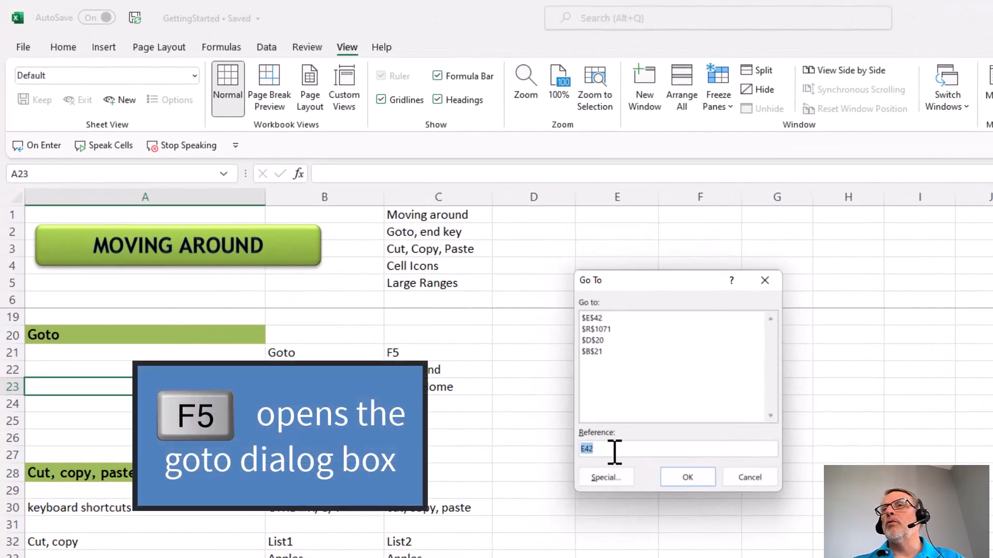
{"action": "type", "text": "a1"}
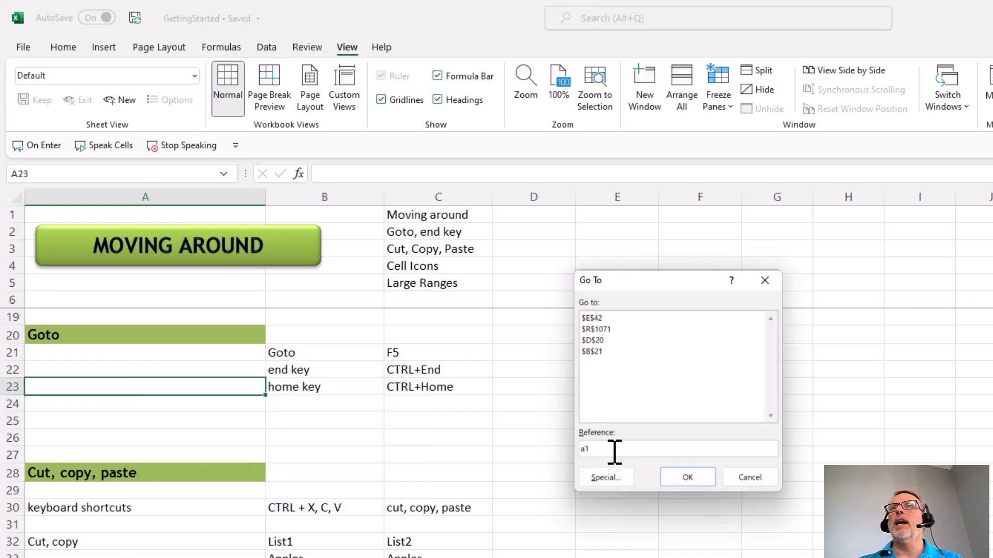
{"action": "key", "text": "Return"}
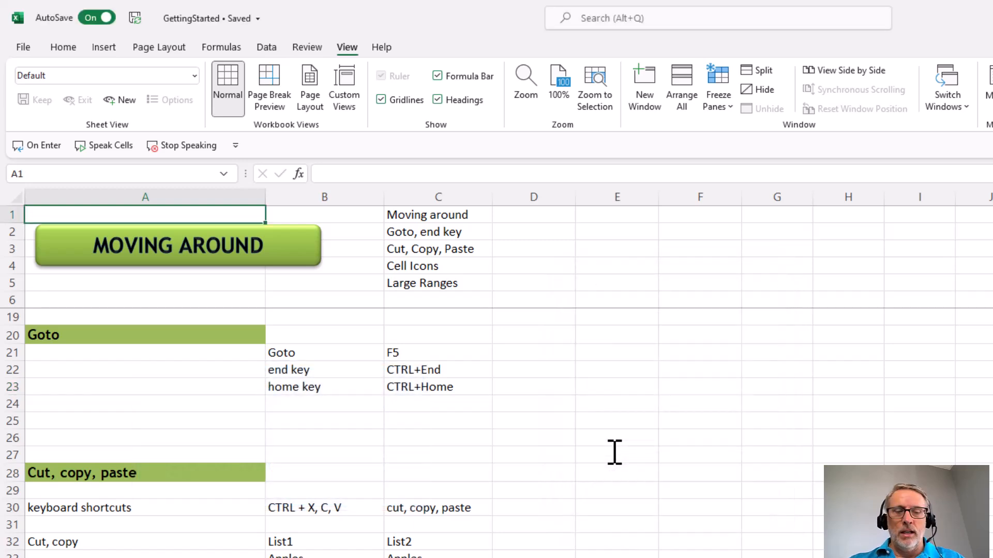
Step: Use Go To with the reference a25 to reach cell A25
{"action": "key", "text": "F5"}
{"action": "left_click", "coordinate": [620, 453]}
{"action": "left_click_drag", "start_coordinate": [620, 453], "coordinate": [580, 450]}
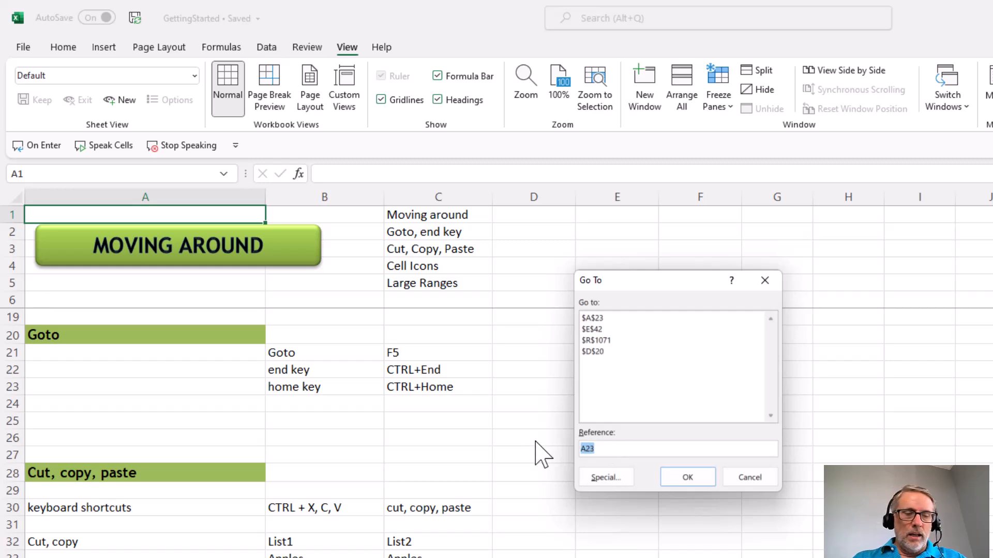
{"action": "type", "text": "a25"}
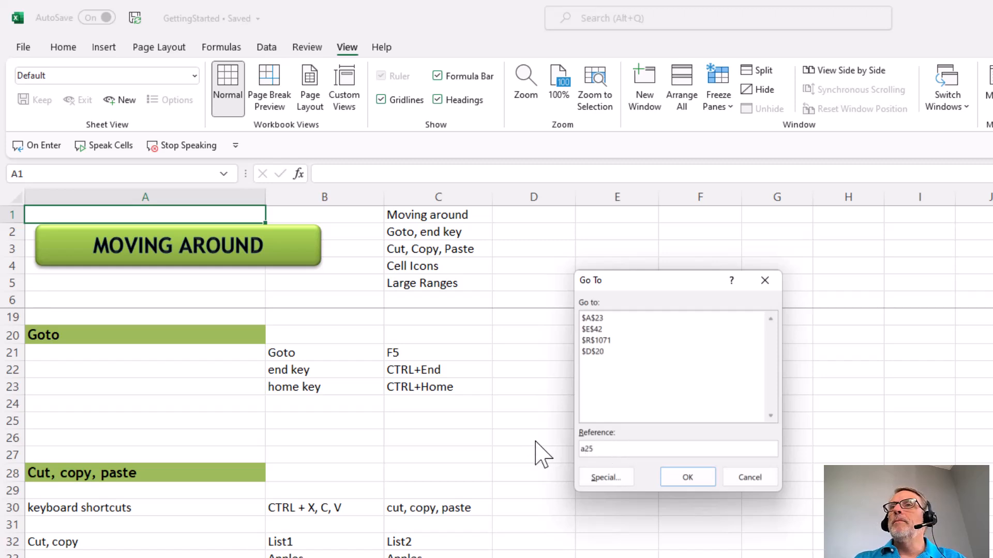
{"action": "key", "text": "Return"}
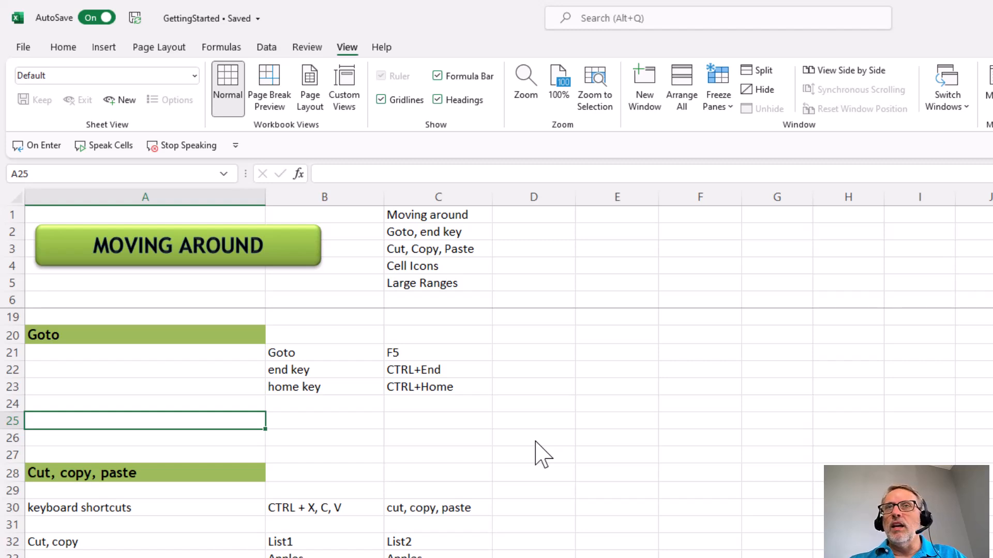
Step: Return to cell A1 by choosing $A$1 from the recent references in Go To
{"action": "key", "text": "F5"}
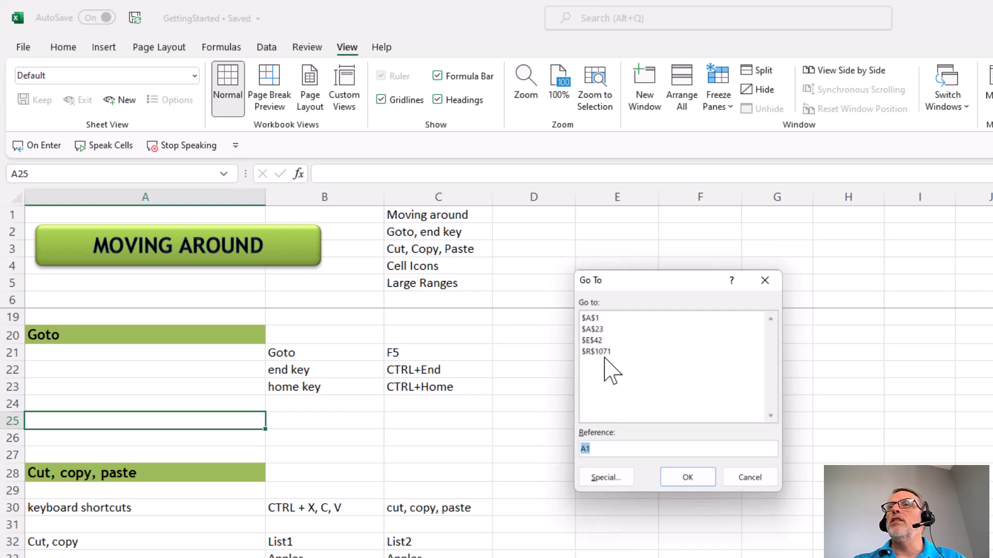
{"action": "left_click", "coordinate": [592, 319]}
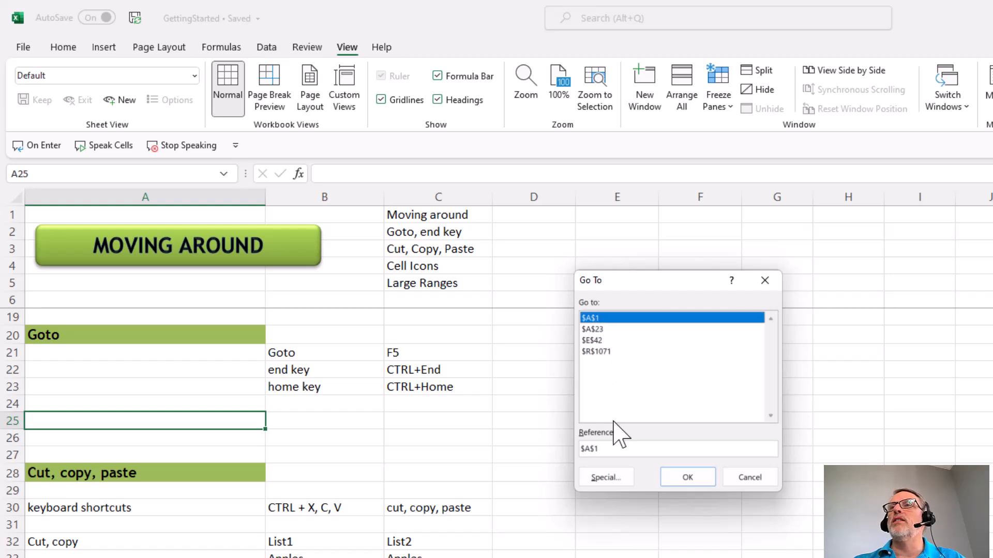
{"action": "left_click", "coordinate": [690, 478]}
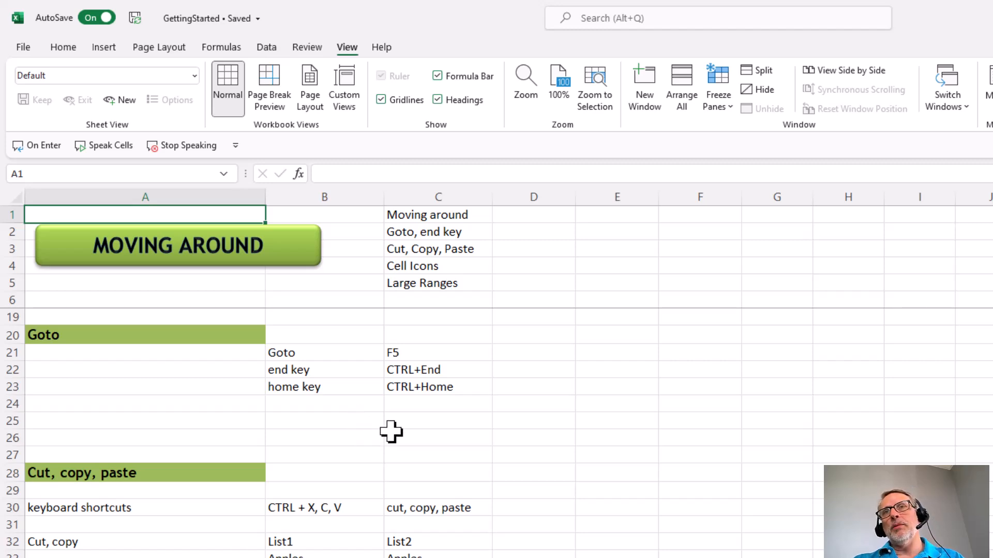
Step: Use Go To Special with the Last cell option to reach the end of the sheet's used area
{"action": "key", "text": "F5"}
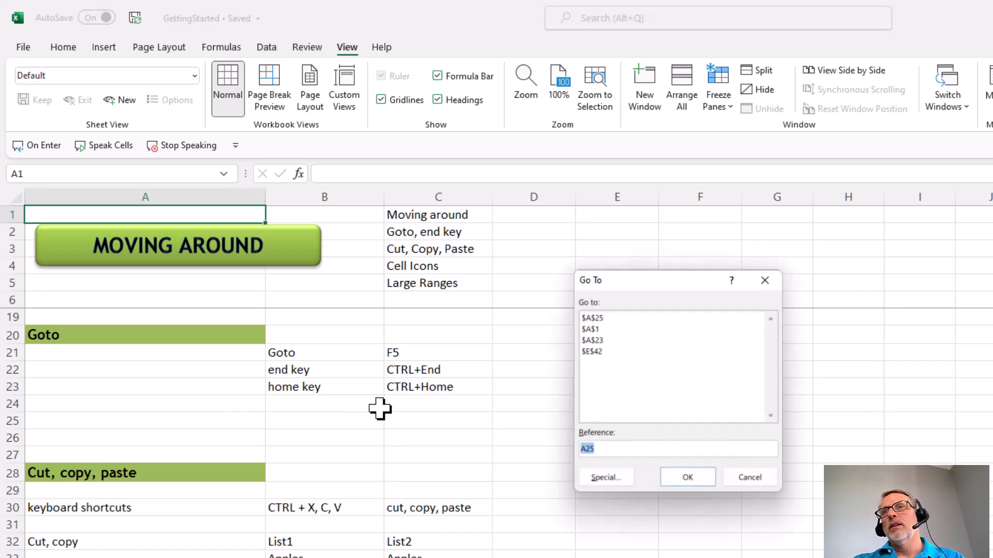
{"action": "left_click", "coordinate": [606, 478]}
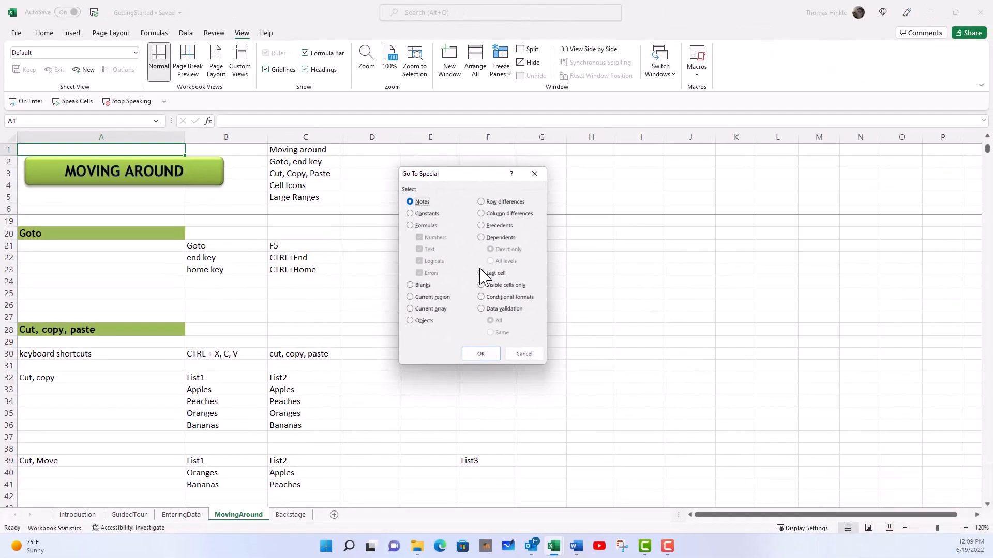
{"action": "left_click", "coordinate": [499, 283]}
{"action": "left_click", "coordinate": [480, 356]}
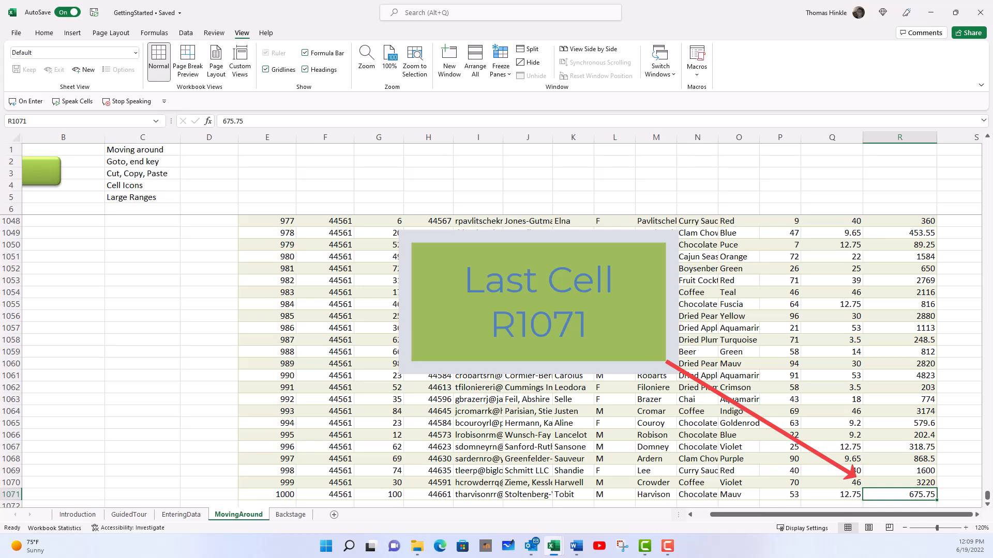
Step: Return to cell A1 from the end of the data by choosing $A$1 in Go To
{"action": "key", "text": "F5"}
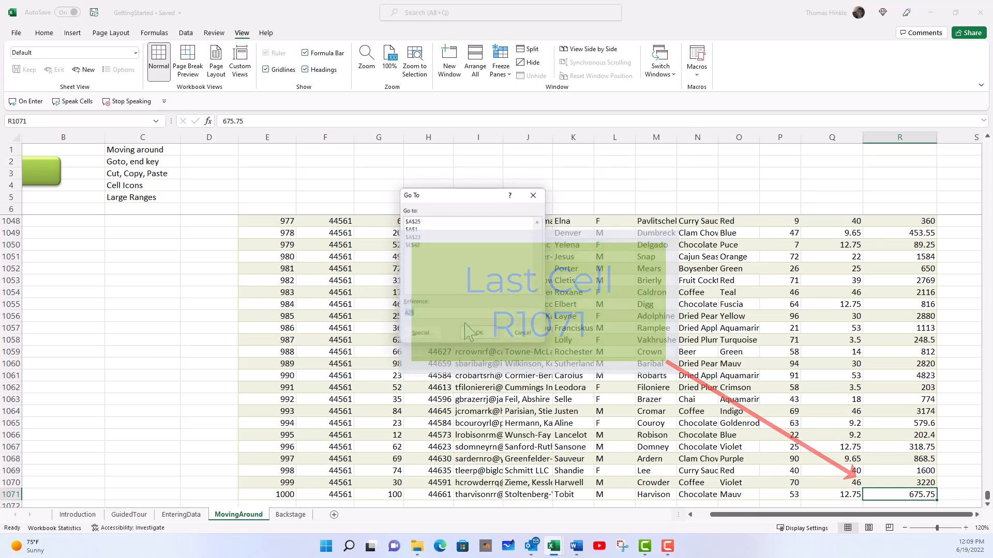
{"action": "left_click", "coordinate": [422, 229]}
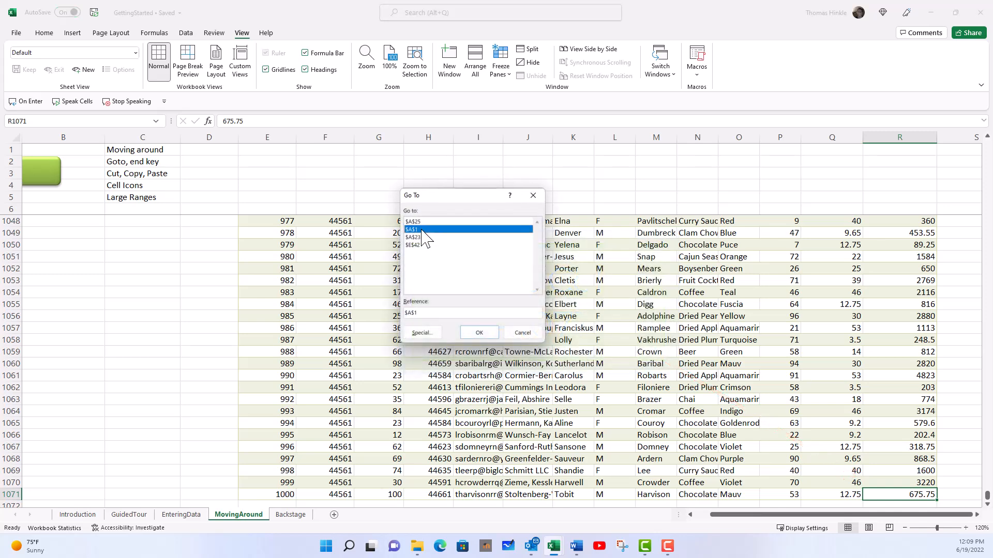
{"action": "left_click", "coordinate": [477, 334]}
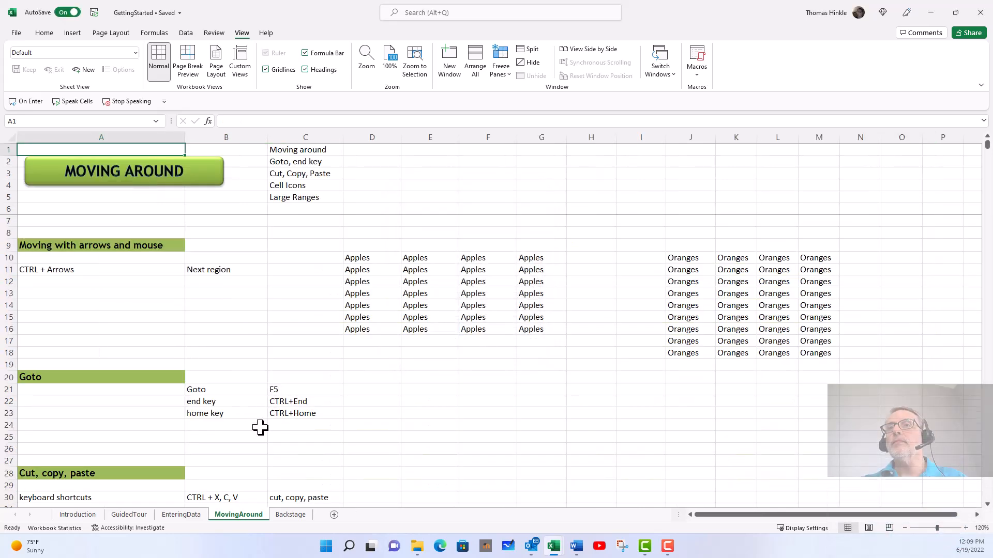
Step: Select E22 beside the Goto section, jump to the sheet's last used cell, and return to the home cell
{"action": "left_click", "coordinate": [303, 423]}
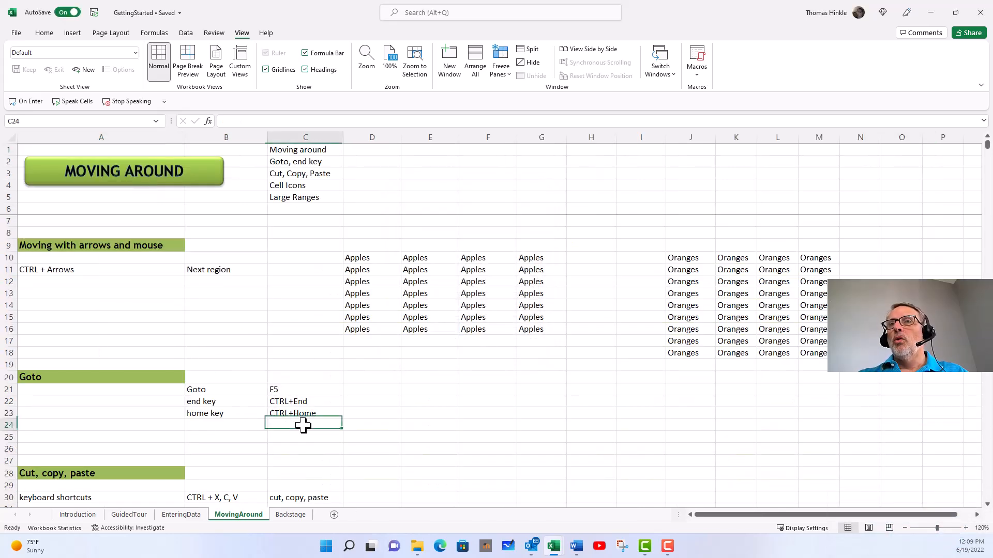
{"action": "left_click", "coordinate": [348, 402]}
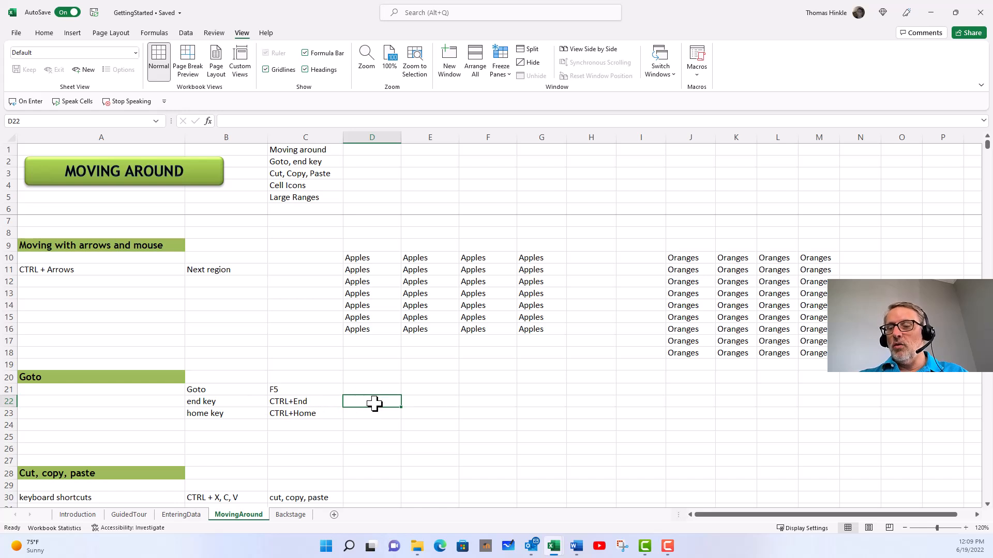
{"action": "left_click", "coordinate": [428, 397]}
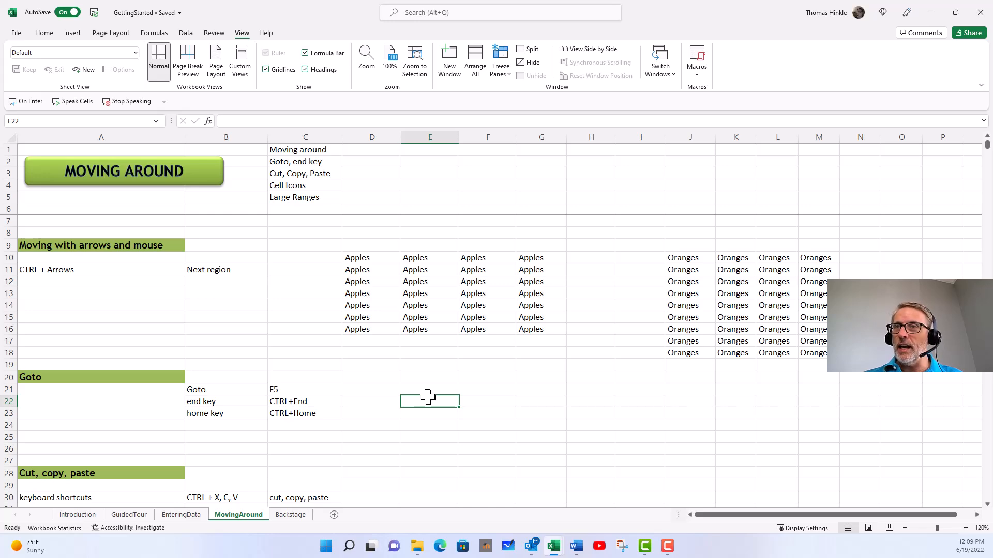
{"action": "key", "text": "ctrl+End"}
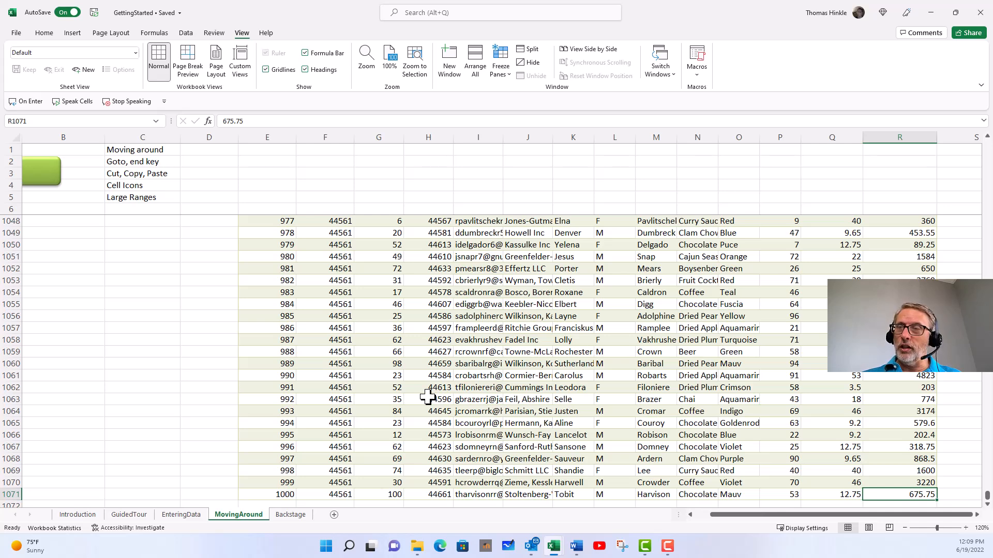
{"action": "key", "text": "ctrl+Home"}
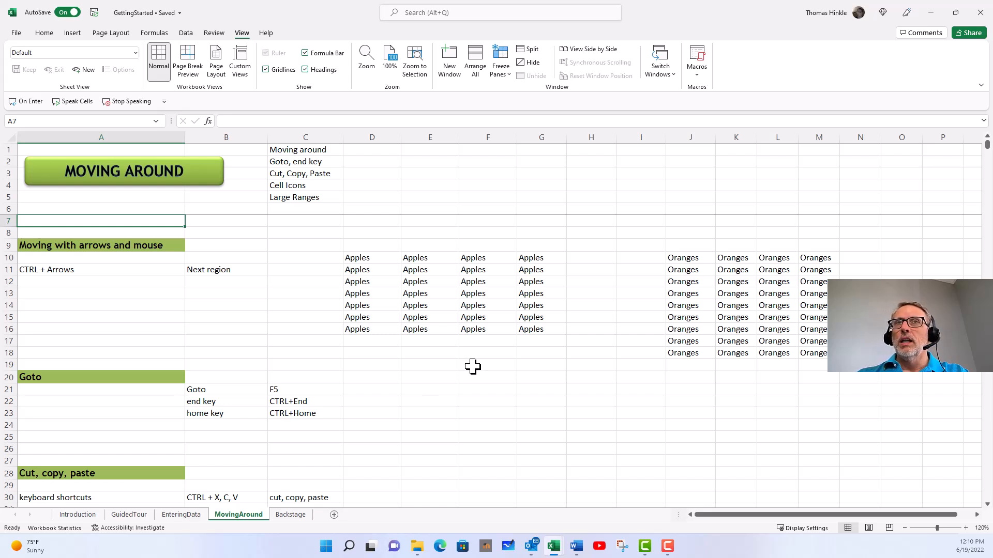
Step: Move the active cell down column A to A51 to examine the Cut, copy, paste section
{"action": "key", "text": "Down"}
{"action": "key", "text": "Down"}
{"action": "key", "text": "Down"}
{"action": "key", "text": "Down"}
{"action": "key", "text": "Down"}
{"action": "key", "text": "Down"}
{"action": "key", "text": "Down"}
{"action": "key", "text": "Down"}
{"action": "key", "text": "Down"}
{"action": "key", "text": "Down"}
{"action": "key", "text": "Down"}
{"action": "key", "text": "Down"}
{"action": "key", "text": "Down"}
{"action": "key", "text": "Down"}
{"action": "key", "text": "Down"}
{"action": "key", "text": "Down"}
{"action": "key", "text": "Down"}
{"action": "key", "text": "Down"}
{"action": "key", "text": "Down"}
{"action": "key", "text": "Down"}
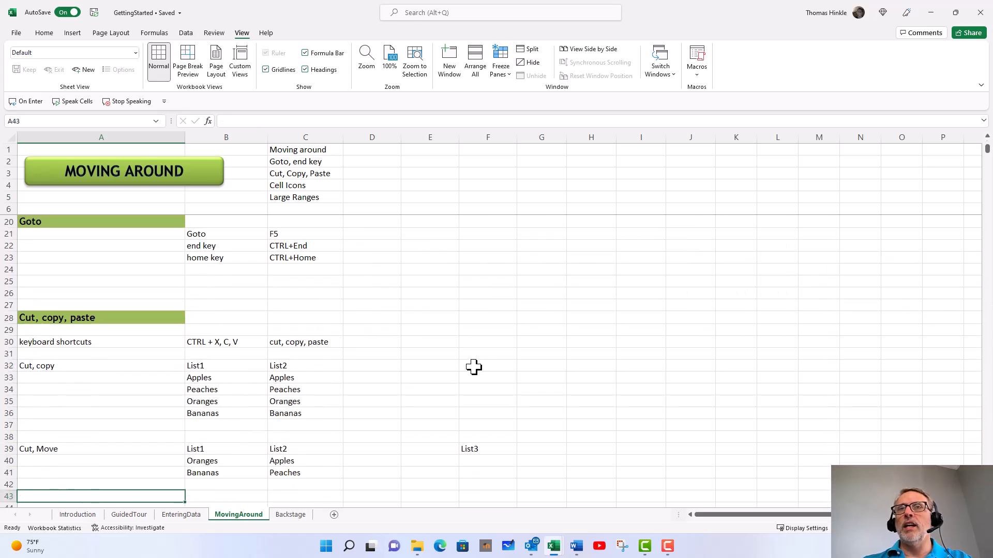
{"action": "key", "text": "Down"}
{"action": "key", "text": "Down"}
{"action": "key", "text": "Down"}
{"action": "key", "text": "Down"}
{"action": "key", "text": "Down"}
{"action": "key", "text": "Down"}
{"action": "key", "text": "Down"}
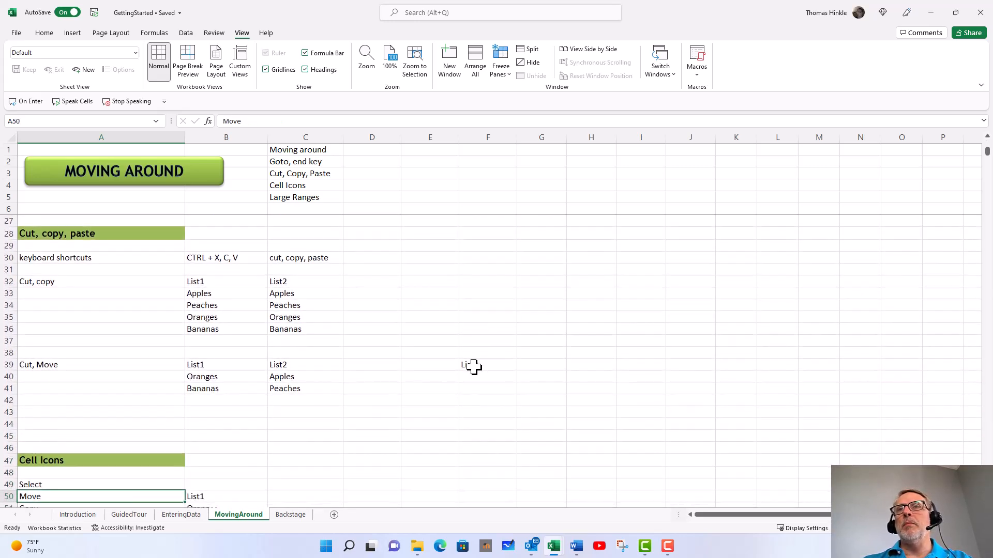
{"action": "key", "text": "Down"}
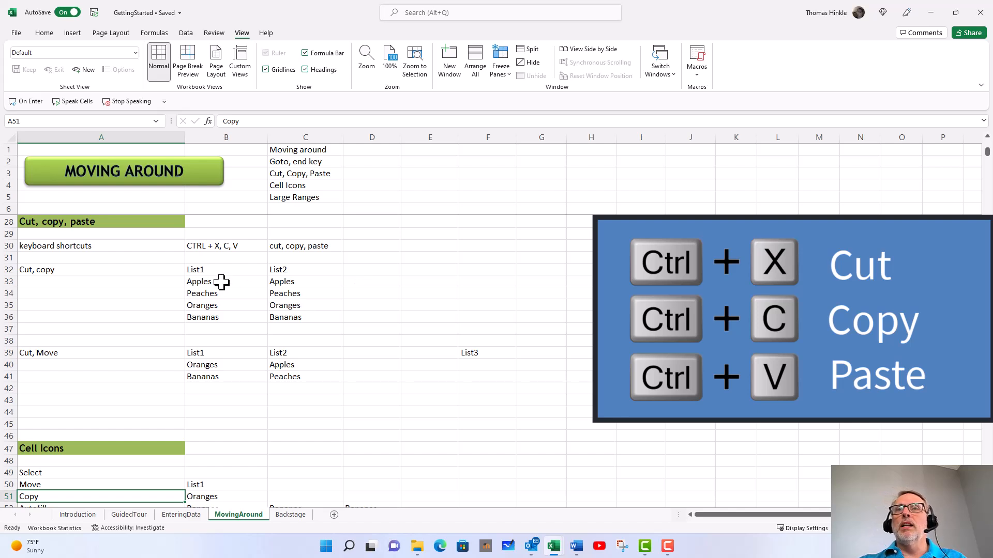
Step: Cut the List1 items in B33:B36, paste them at E33, and undo the paste
{"action": "left_click_drag", "start_coordinate": [221, 281], "coordinate": [223, 317]}
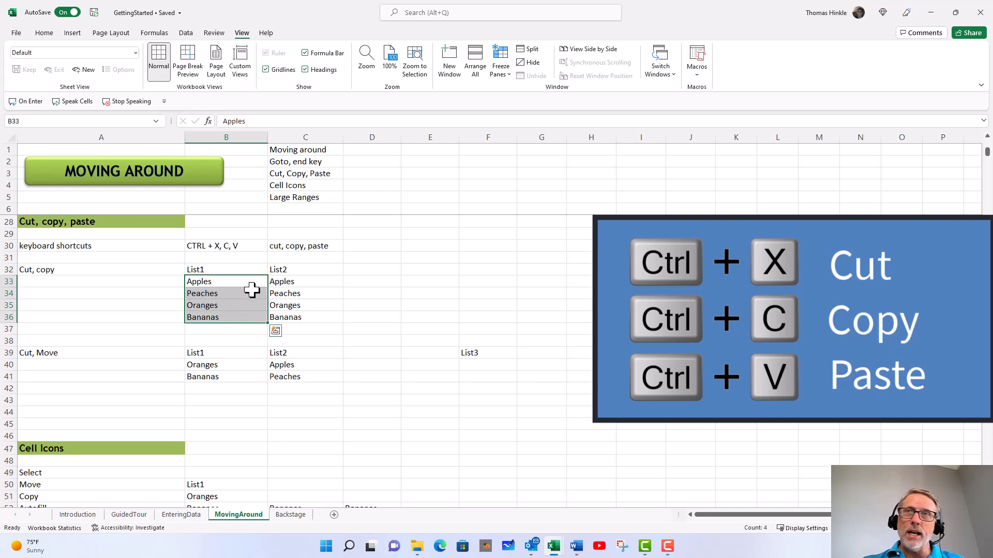
{"action": "key", "text": "ctrl+c"}
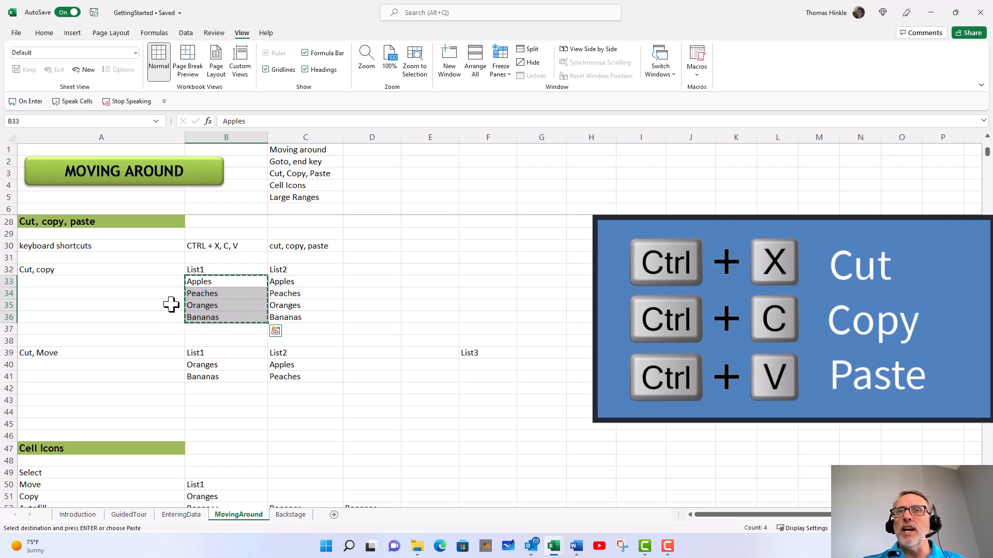
{"action": "left_click", "coordinate": [425, 282]}
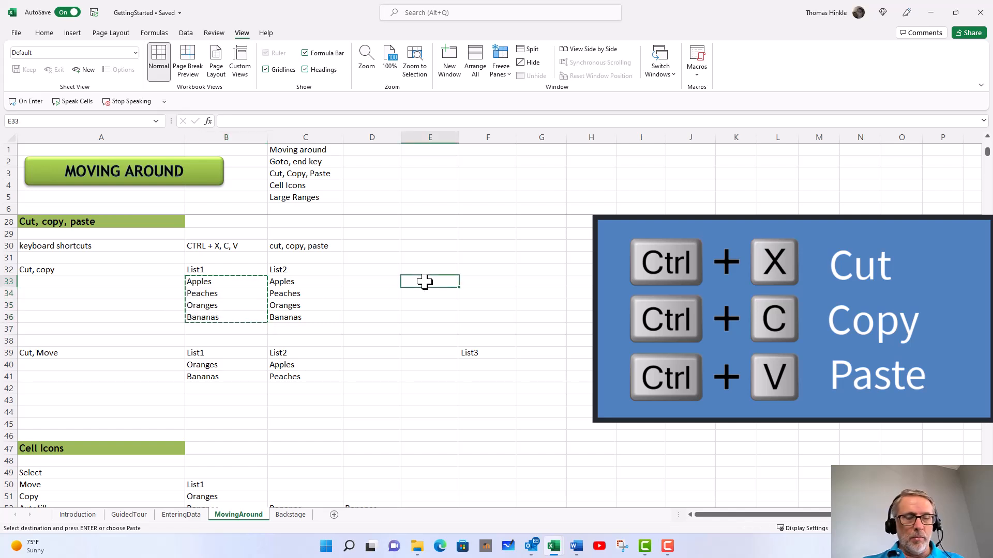
{"action": "key", "text": "ctrl+v"}
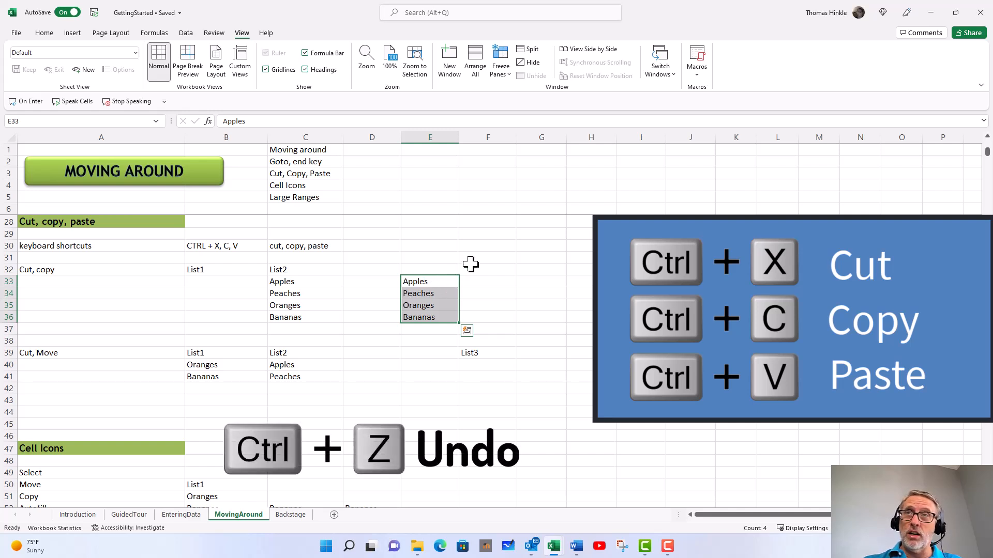
{"action": "key", "text": "ctrl+z"}
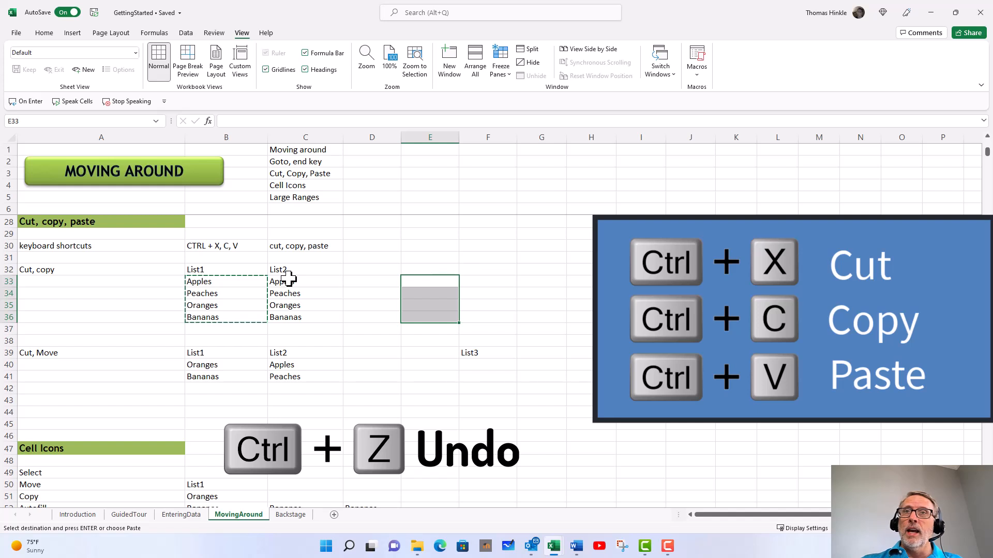
Step: Copy the List2 items in C33:C36, paste them at E33, and open the paste options
{"action": "left_click", "coordinate": [287, 282]}
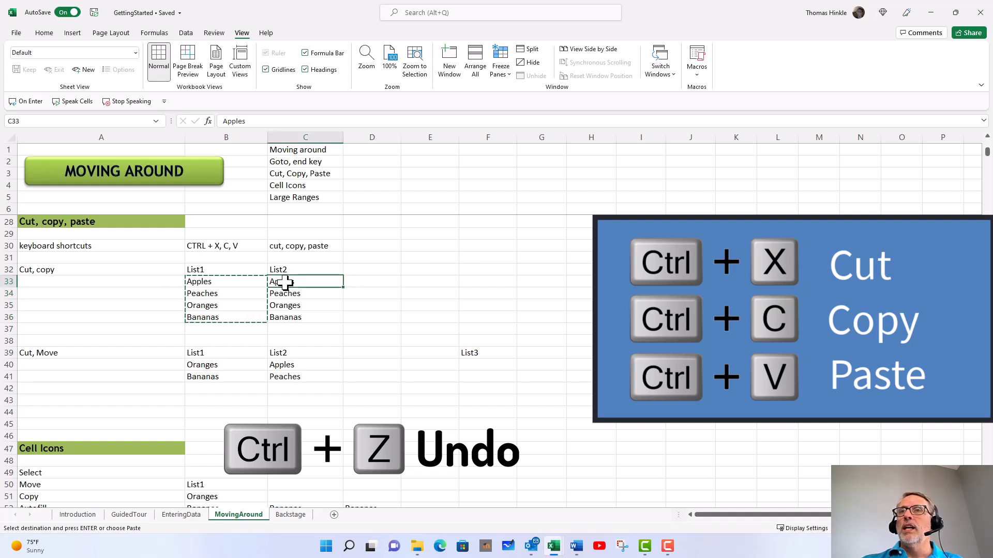
{"action": "left_click_drag", "start_coordinate": [288, 282], "coordinate": [290, 313]}
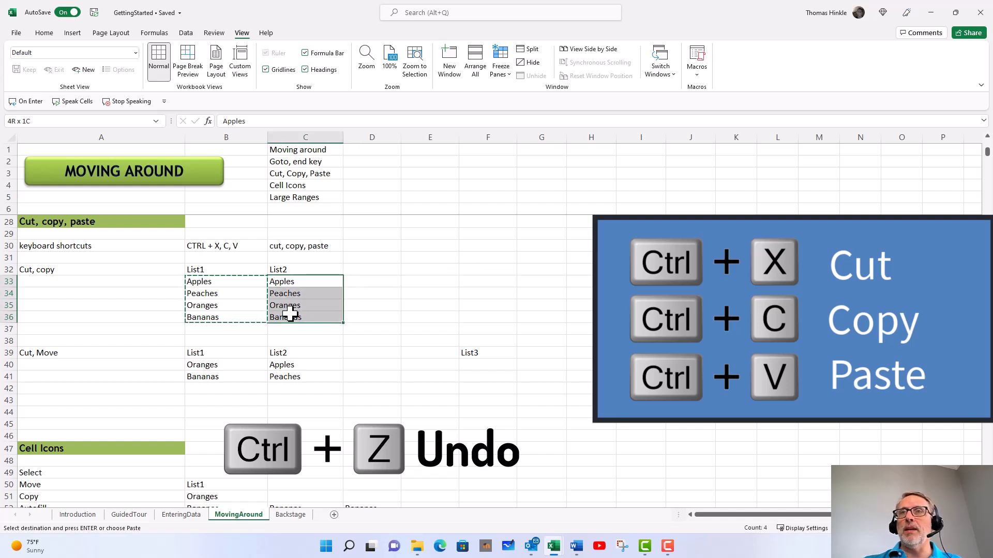
{"action": "key", "text": "ctrl+c"}
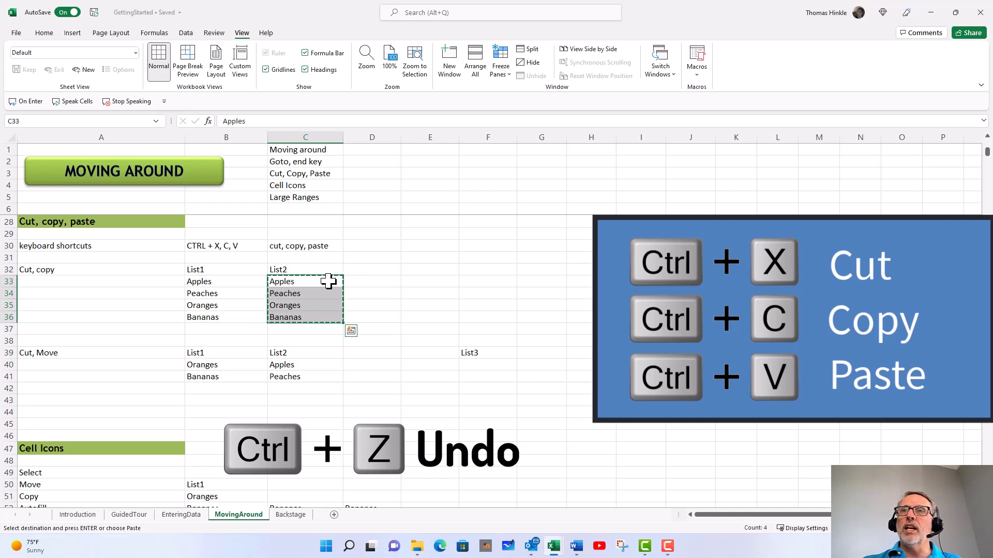
{"action": "left_click", "coordinate": [436, 279]}
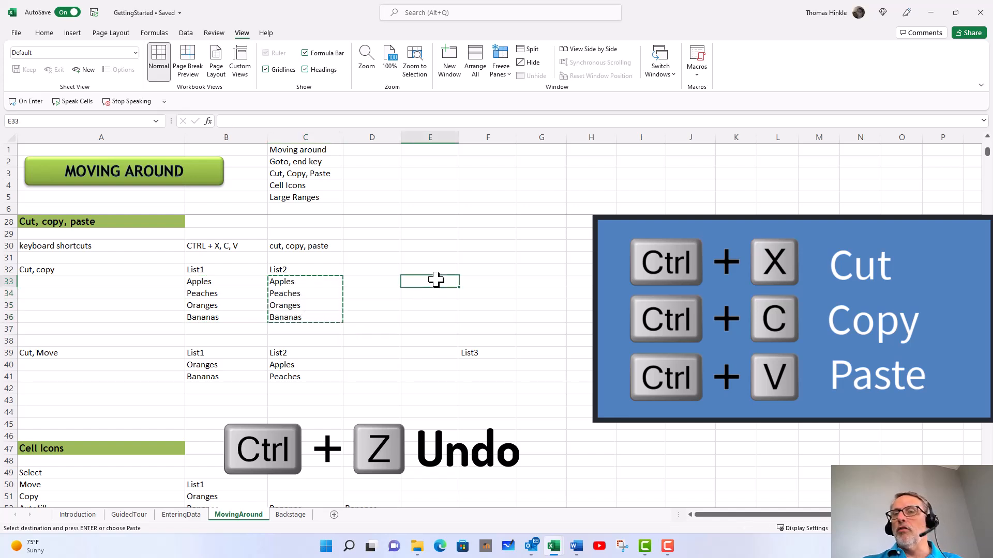
{"action": "key", "text": "ctrl+v"}
{"action": "key", "text": "ctrl"}
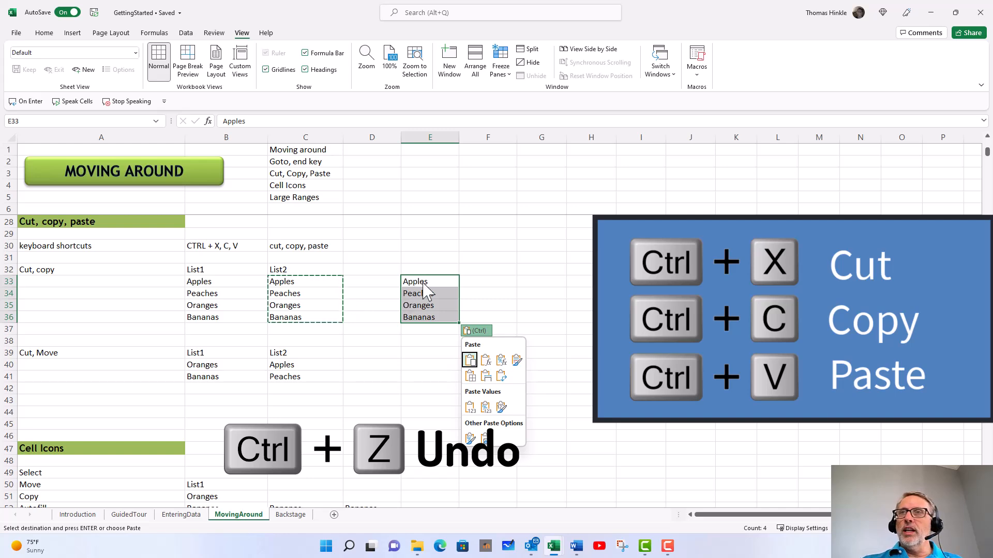
{"action": "left_click", "coordinate": [385, 292]}
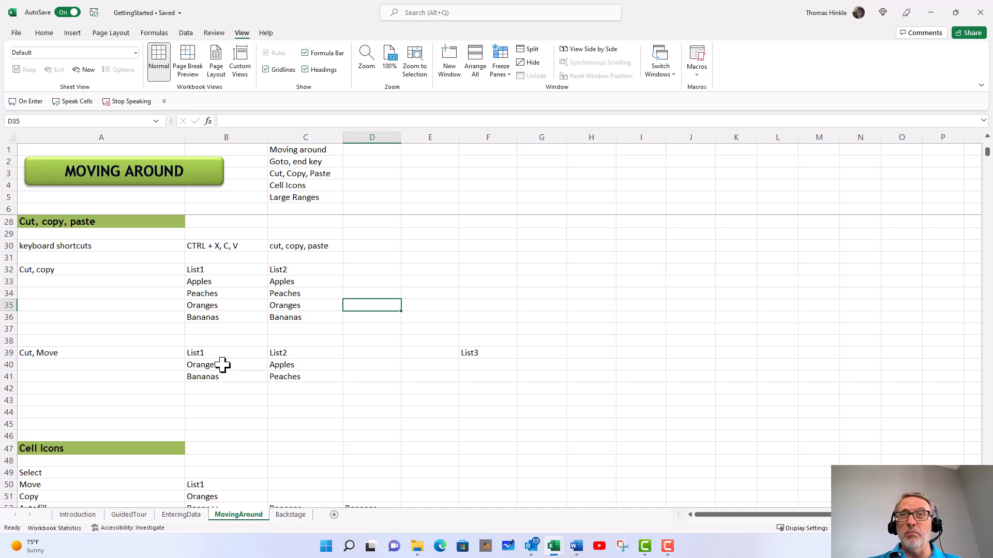
Step: Select B40 under List1 in the Cut, Move section and extend the selection down and across to G44
{"action": "left_click", "coordinate": [222, 365]}
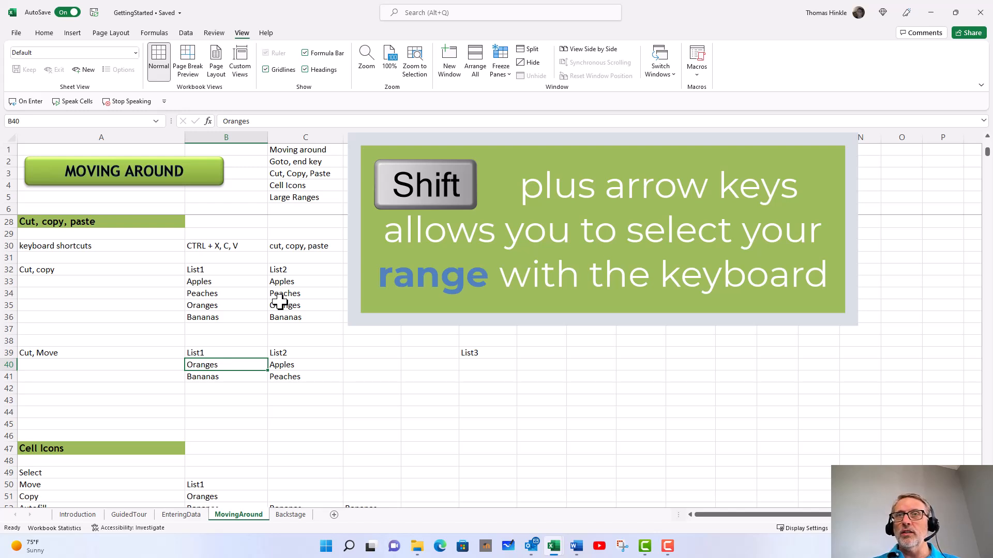
{"action": "key", "text": "shift+Down"}
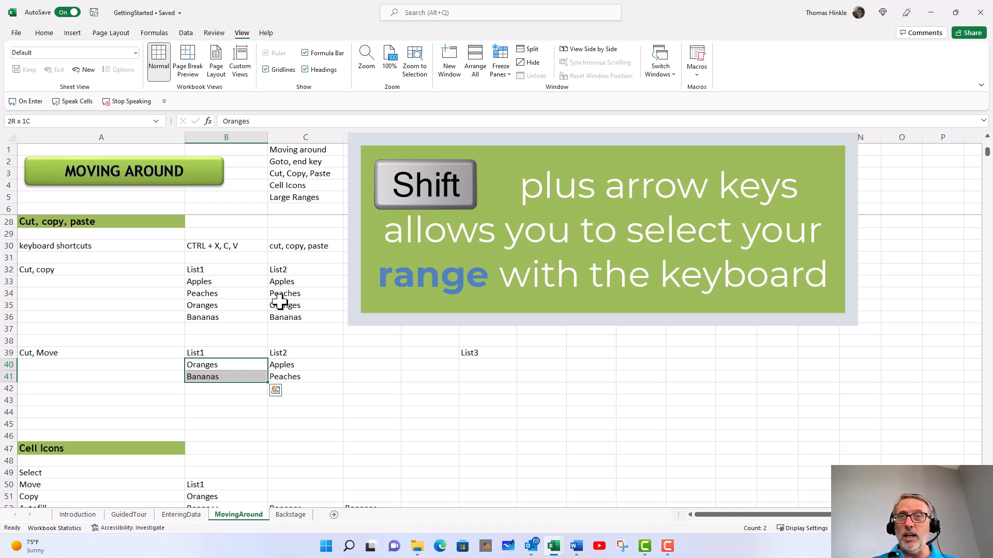
{"action": "key", "text": "shift+Down"}
{"action": "key", "text": "shift+Down"}
{"action": "key", "text": "shift+Down"}
{"action": "key", "text": "shift+Right"}
{"action": "key", "text": "shift+Right"}
{"action": "key", "text": "shift+Right"}
{"action": "key", "text": "shift+Right"}
{"action": "key", "text": "shift+Right"}
{"action": "key", "text": "shift+Right"}
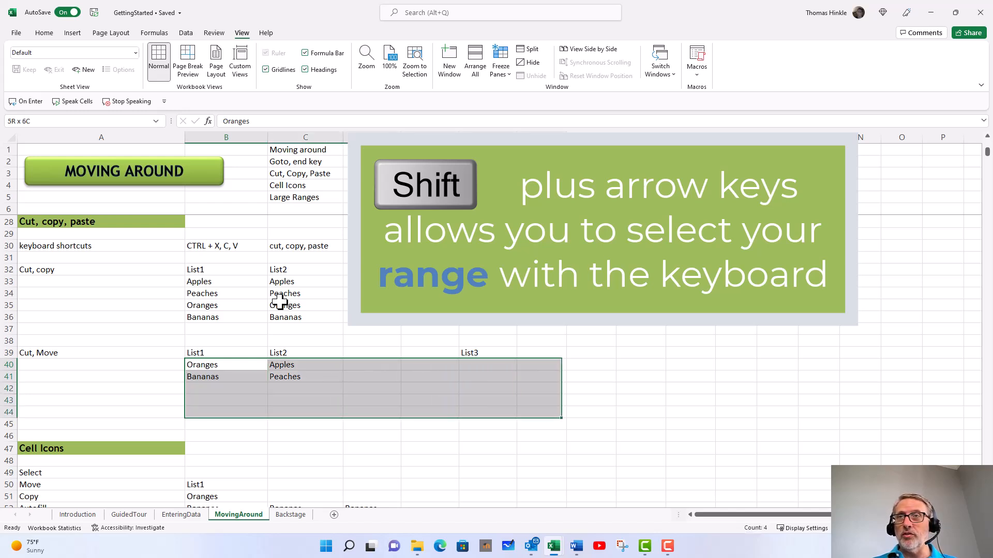
Step: Shrink the extended selection to just the List1 items in B40:B41
{"action": "key", "text": "shift+Left"}
{"action": "key", "text": "shift+Left"}
{"action": "key", "text": "shift+Left"}
{"action": "key", "text": "shift+Left"}
{"action": "key", "text": "shift+Left"}
{"action": "key", "text": "shift+Left"}
{"action": "key", "text": "shift+Up"}
{"action": "key", "text": "shift+Up"}
{"action": "key", "text": "shift+Up"}
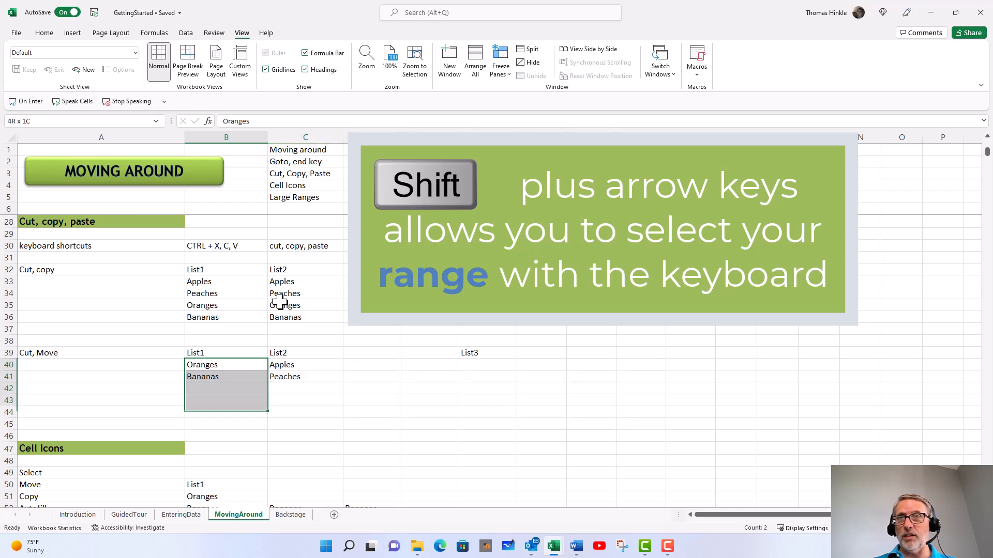
{"action": "key", "text": "shift+Down"}
{"action": "key", "text": "shift+Down"}
{"action": "key", "text": "shift+Down"}
{"action": "key", "text": "shift+Up"}
{"action": "key", "text": "shift+Up"}
{"action": "key", "text": "shift+Up"}
{"action": "key", "text": "shift+Up"}
{"action": "key", "text": "shift+Down"}
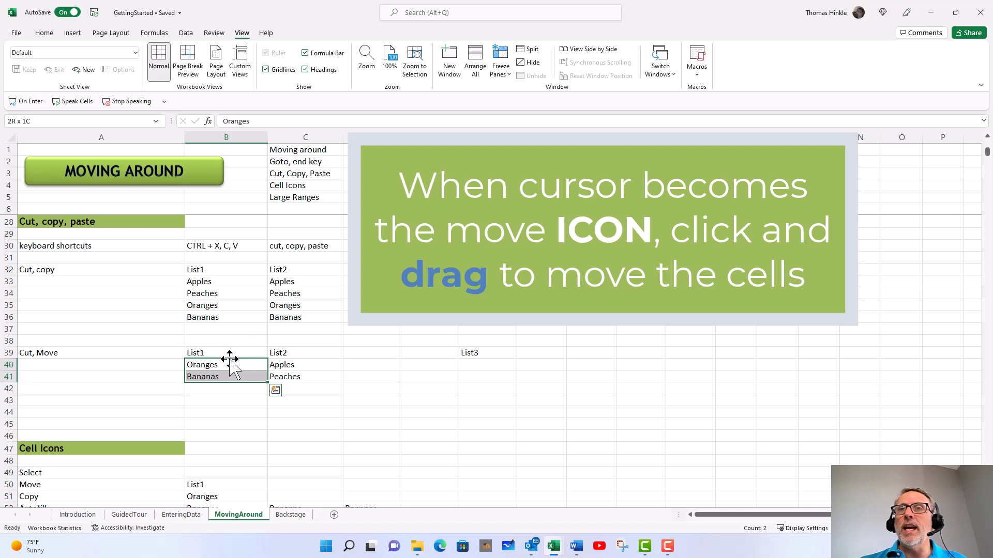
Step: Move the List1 items in B40:B41 to F40:F41 under List3, and the List2 items in C40:C41 to G40:G41
{"action": "left_click_drag", "start_coordinate": [229, 359], "coordinate": [492, 368]}
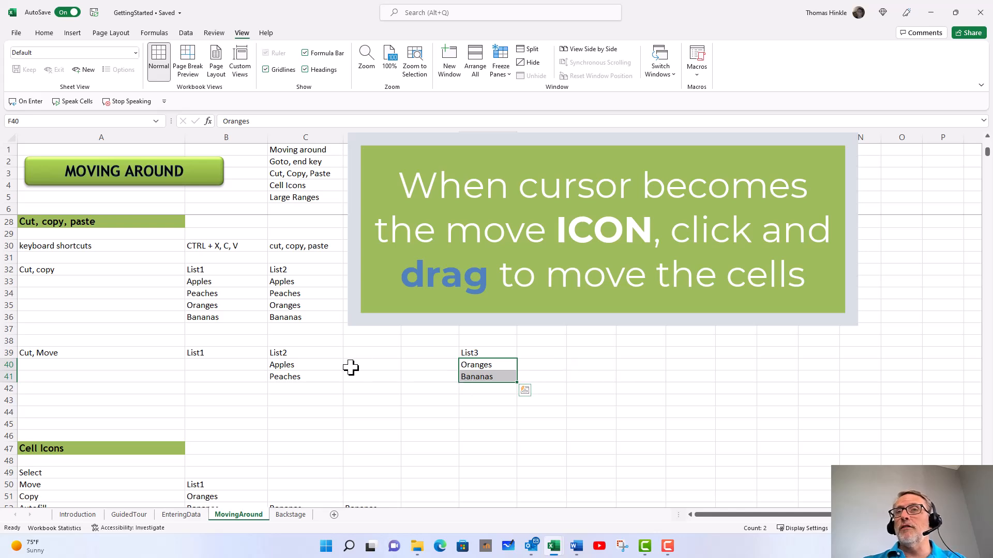
{"action": "left_click_drag", "start_coordinate": [331, 366], "coordinate": [552, 369]}
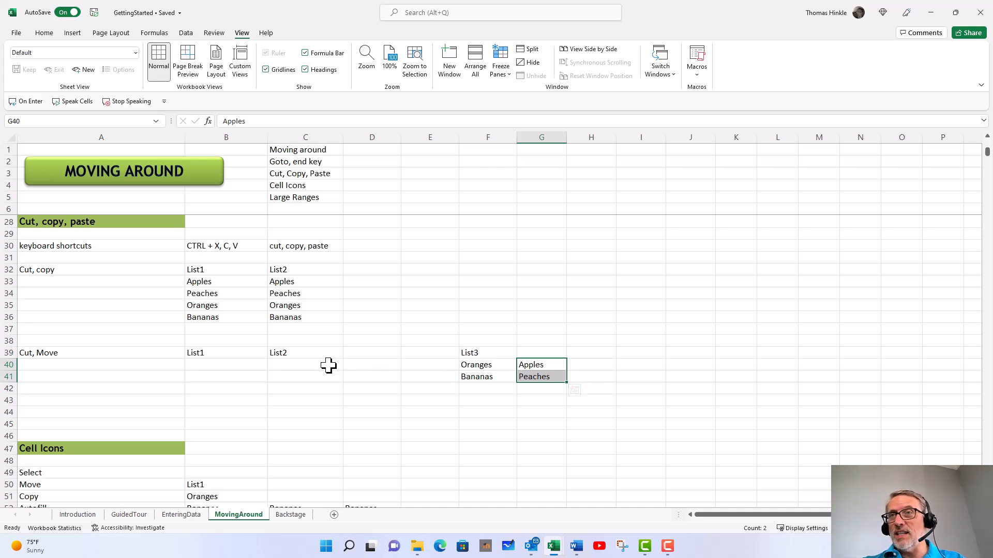
Step: Select the moved items in F40:G41 and move them back to B40:C41 under List1 and List2
{"action": "left_click", "coordinate": [489, 366]}
{"action": "left_click_drag", "start_coordinate": [488, 366], "coordinate": [541, 377]}
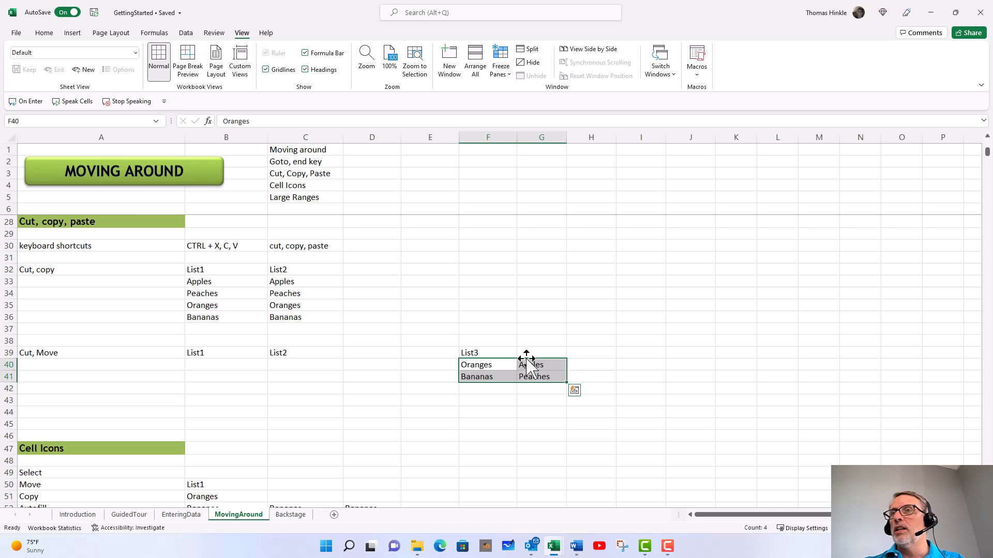
{"action": "left_click_drag", "start_coordinate": [526, 359], "coordinate": [314, 370]}
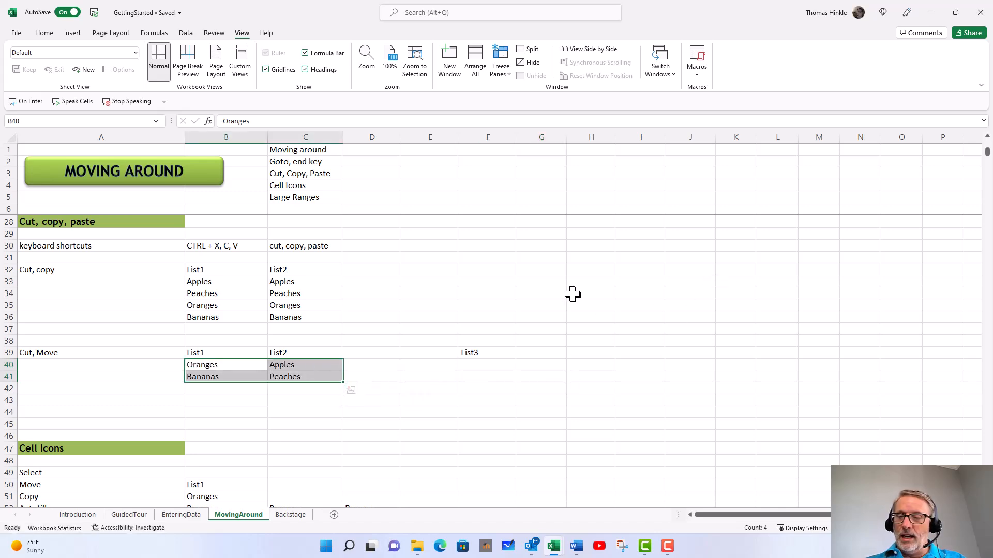
Step: Go down column B to the Cell Icons section and select cell B51 containing Oranges
{"action": "key", "text": "Down"}
{"action": "key", "text": "Down"}
{"action": "key", "text": "Down"}
{"action": "key", "text": "Down"}
{"action": "key", "text": "Down"}
{"action": "key", "text": "Down"}
{"action": "key", "text": "Down"}
{"action": "key", "text": "Down"}
{"action": "key", "text": "Down"}
{"action": "key", "text": "Down"}
{"action": "key", "text": "Down"}
{"action": "key", "text": "Down"}
{"action": "key", "text": "Down"}
{"action": "key", "text": "Down"}
{"action": "key", "text": "Down"}
{"action": "key", "text": "Down"}
{"action": "key", "text": "Down"}
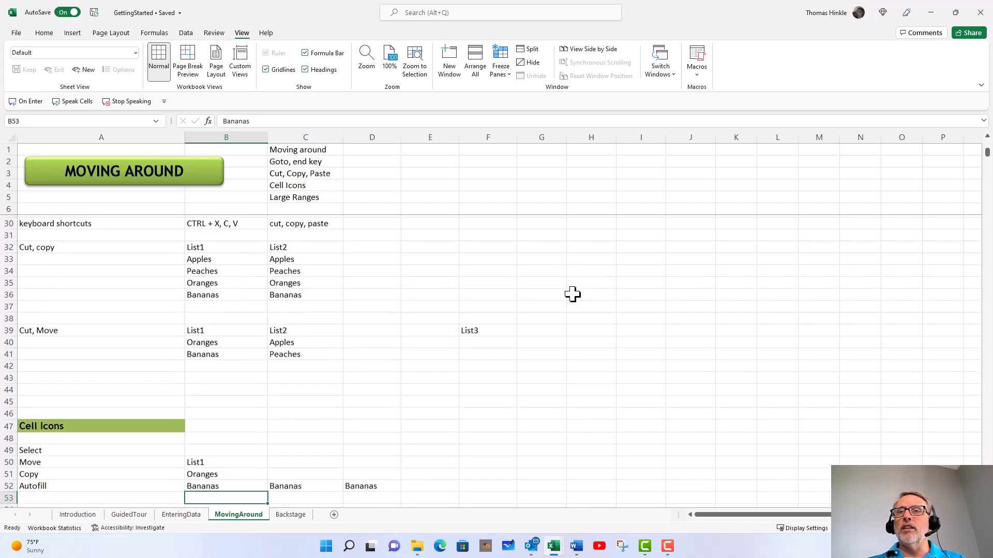
{"action": "key", "text": "Down"}
{"action": "key", "text": "Down"}
{"action": "key", "text": "Down"}
{"action": "key", "text": "Down"}
{"action": "key", "text": "Down"}
{"action": "key", "text": "Down"}
{"action": "key", "text": "Down"}
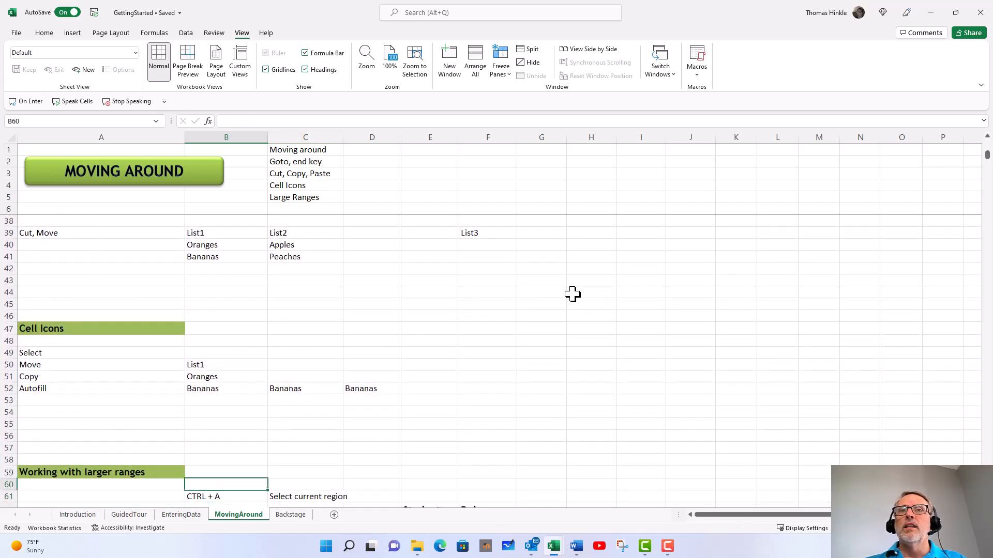
{"action": "key", "text": "Down"}
{"action": "key", "text": "Down"}
{"action": "key", "text": "Down"}
{"action": "key", "text": "Down"}
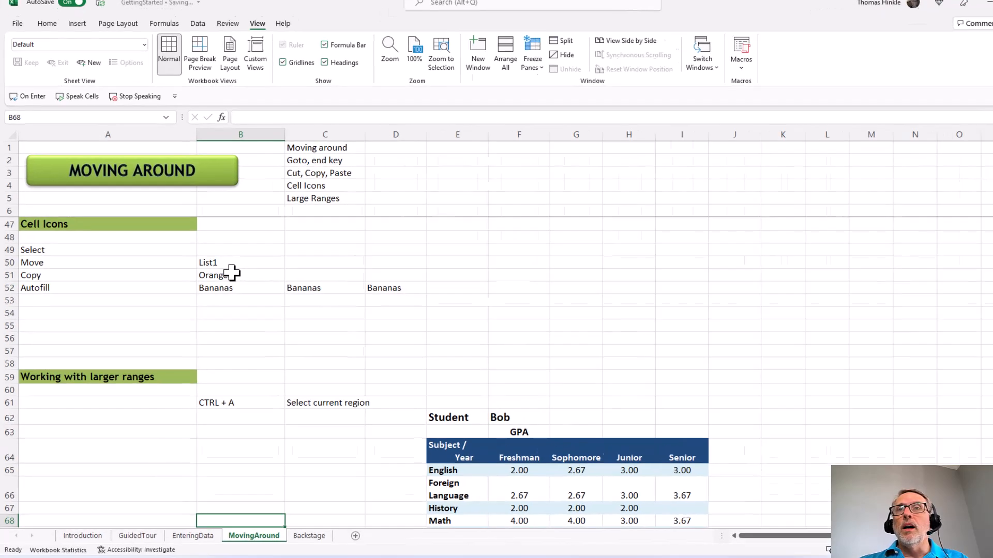
{"action": "left_click", "coordinate": [211, 270]}
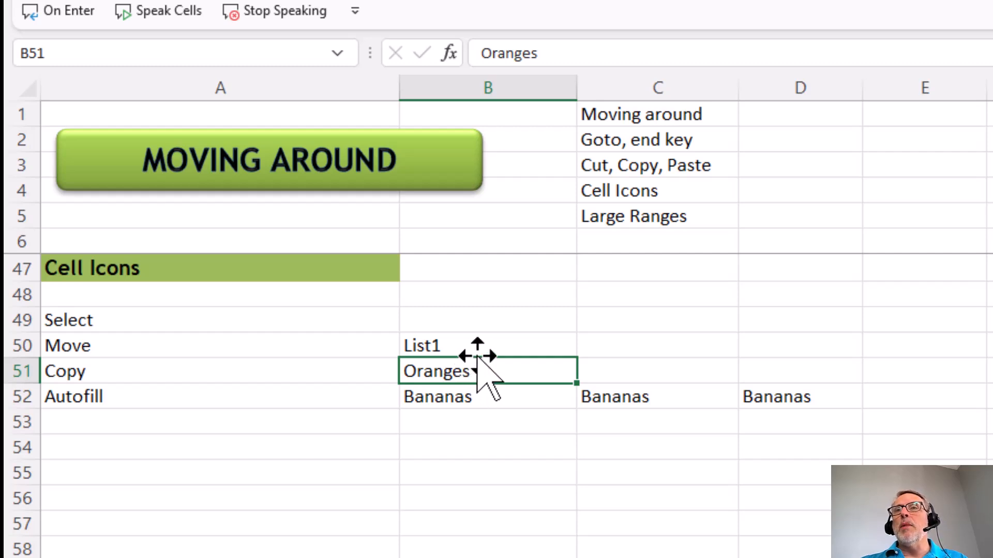
Step: Copy the Oranges cell B51 to E51, and copy it again to H51
{"action": "left_click_drag", "start_coordinate": [490, 357], "coordinate": [537, 383]}
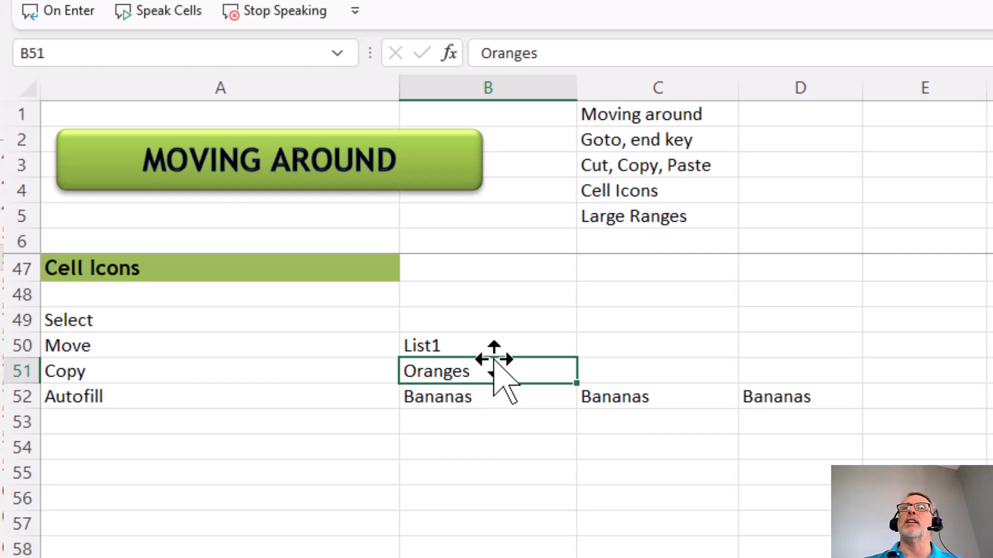
{"action": "key", "text": "ctrl"}
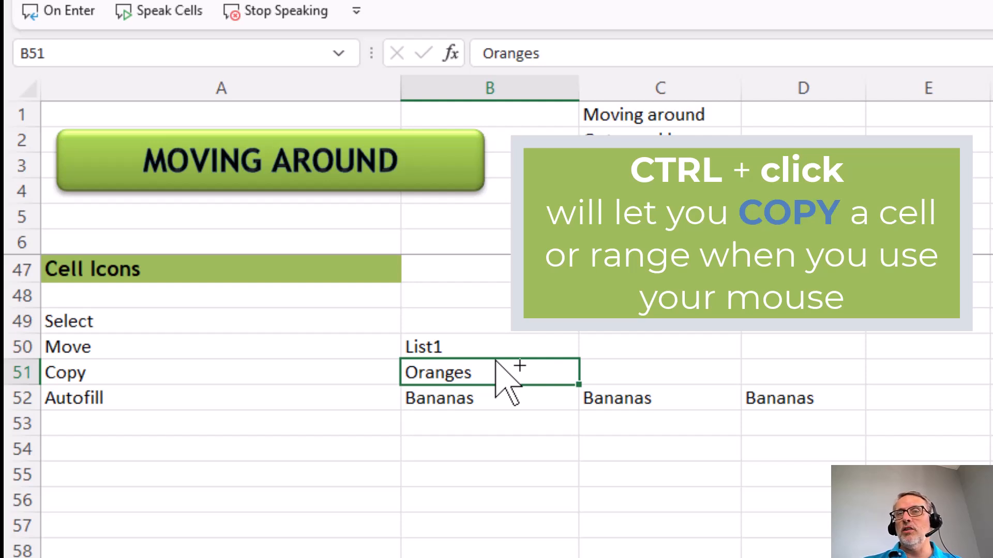
{"action": "left_click_drag", "start_coordinate": [495, 360], "coordinate": [908, 370]}
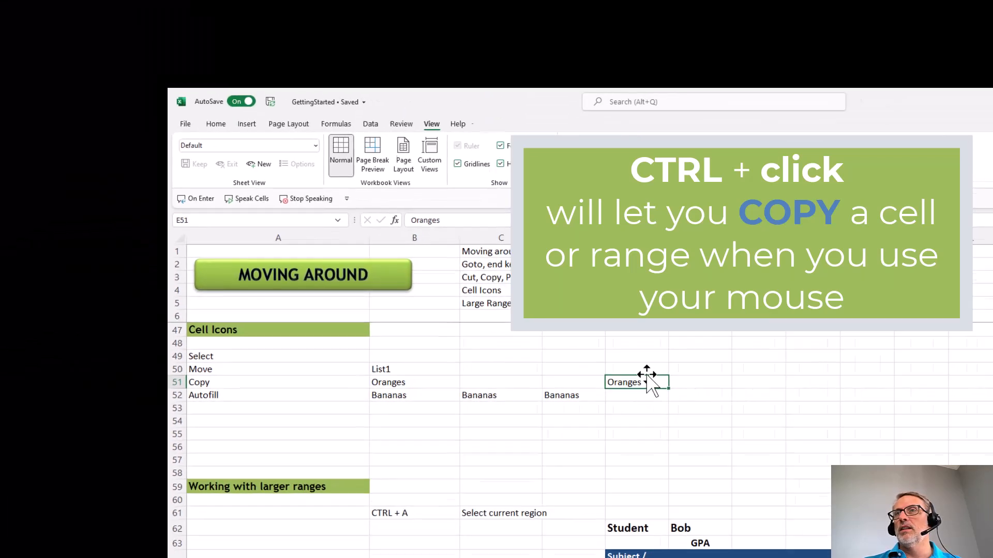
{"action": "left_click_drag", "start_coordinate": [646, 374], "coordinate": [783, 385]}
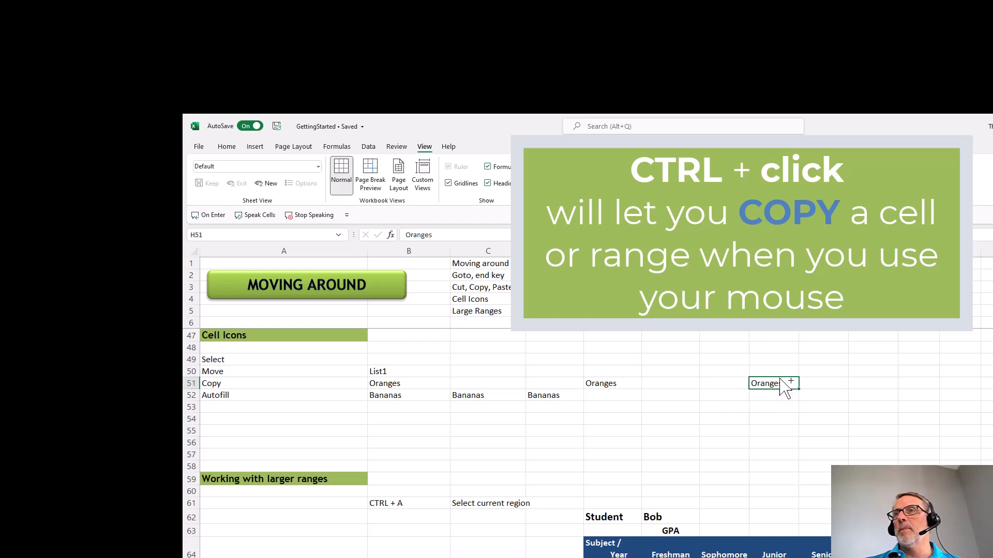
Step: Undo the Oranges copies in row 51
{"action": "key", "text": "ctrl+z"}
{"action": "key", "text": "ctrl+z"}
{"action": "key", "text": "ctrl+z"}
{"action": "key", "text": "ctrl+z"}
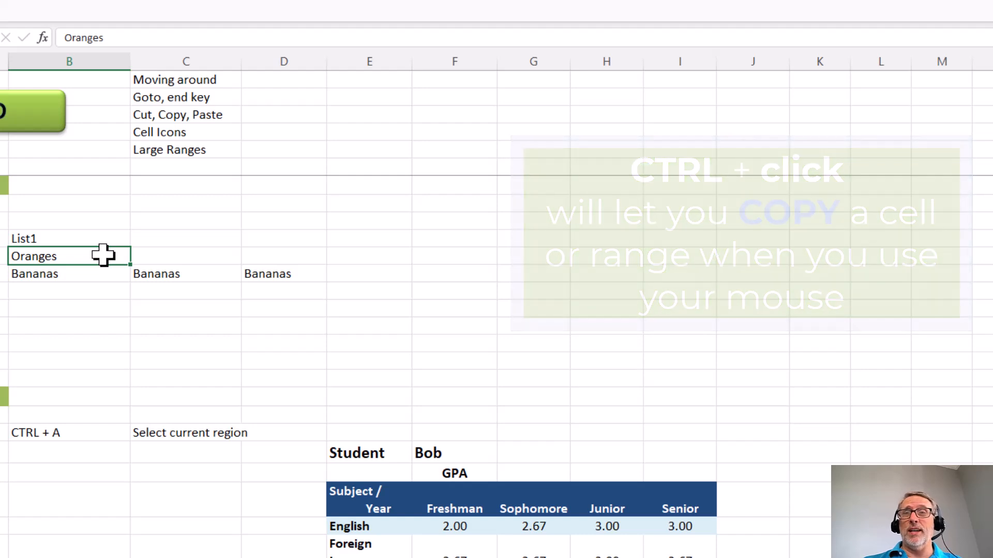
Step: Copy the range B51:D52 to H51:J52, undo the copy, and select cell B51 again
{"action": "left_click_drag", "start_coordinate": [104, 256], "coordinate": [730, 257]}
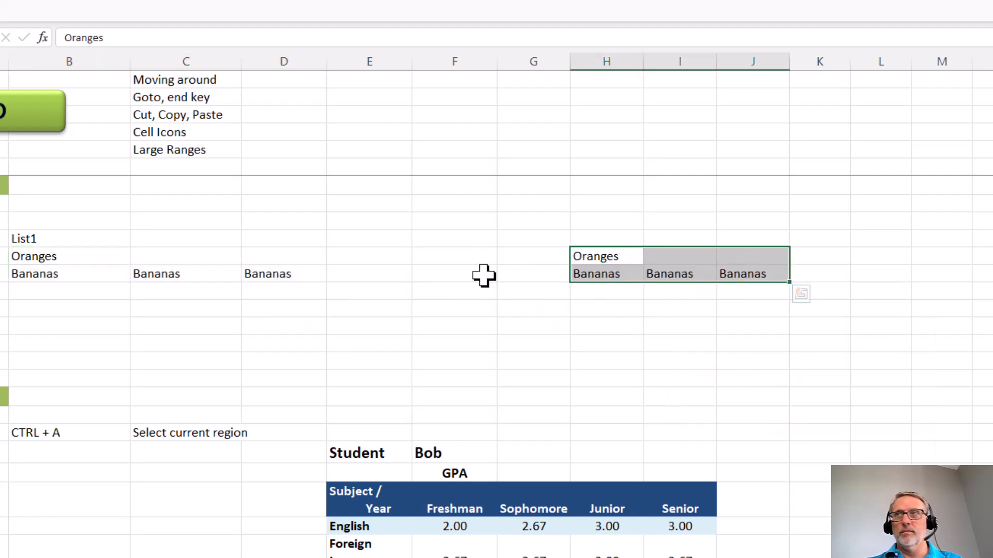
{"action": "key", "text": "ctrl+z"}
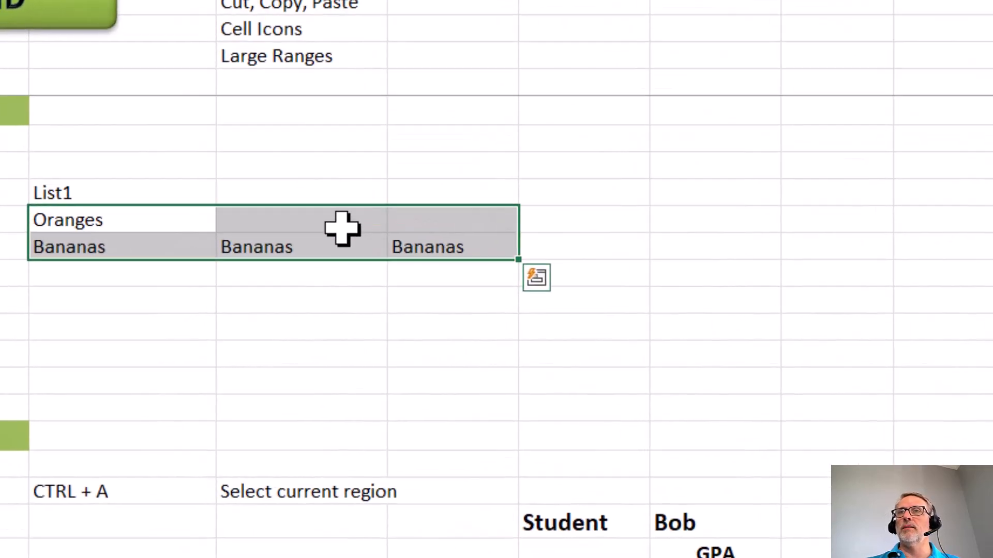
{"action": "left_click", "coordinate": [167, 224]}
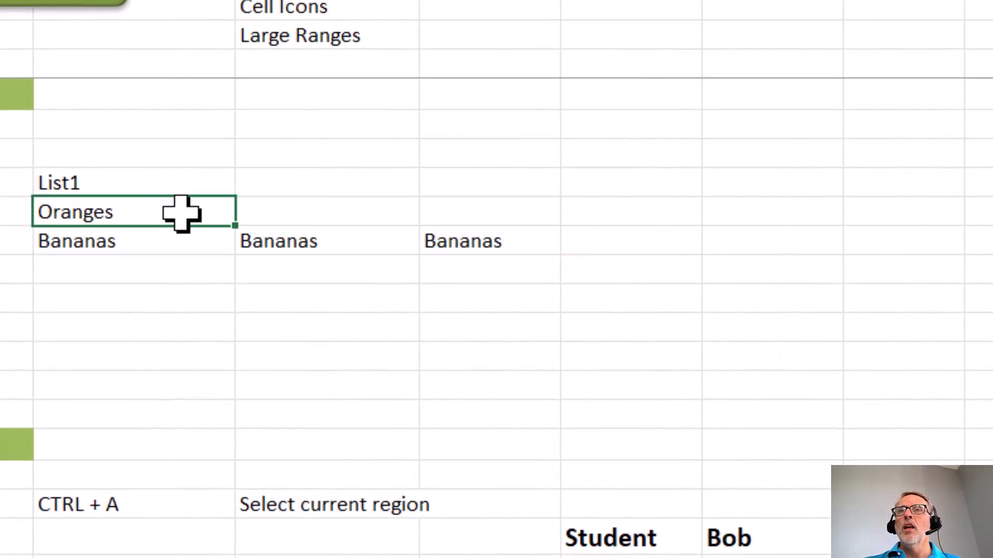
Step: Autofill Bananas from B52 down to B57 and across to column D, and undo both fills
{"action": "left_click", "coordinate": [151, 241]}
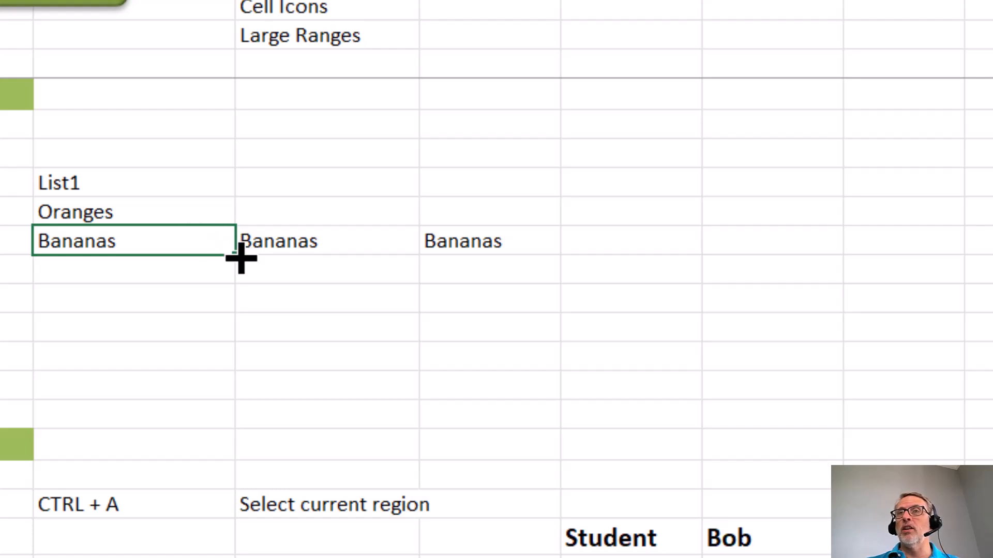
{"action": "left_click_drag", "start_coordinate": [239, 257], "coordinate": [224, 398]}
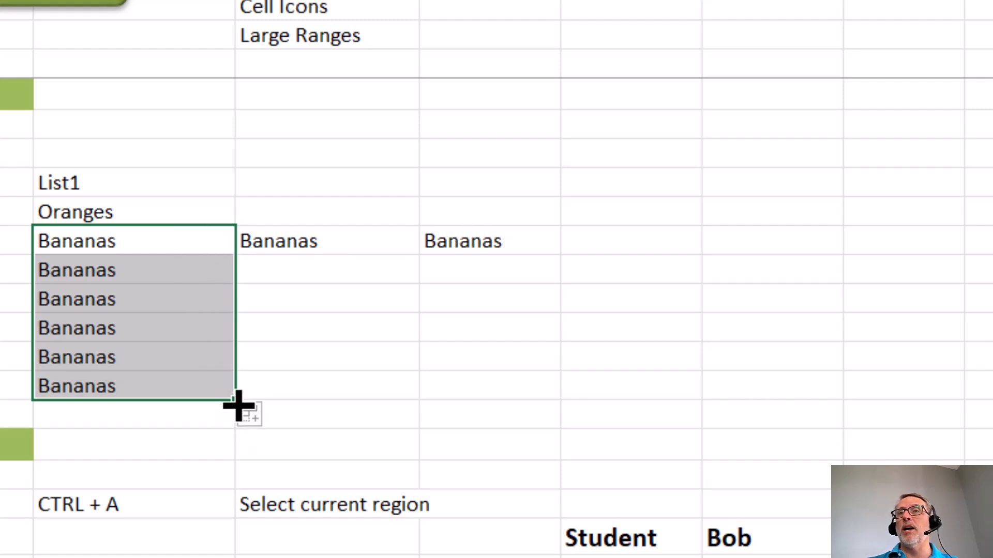
{"action": "left_click_drag", "start_coordinate": [235, 400], "coordinate": [516, 401]}
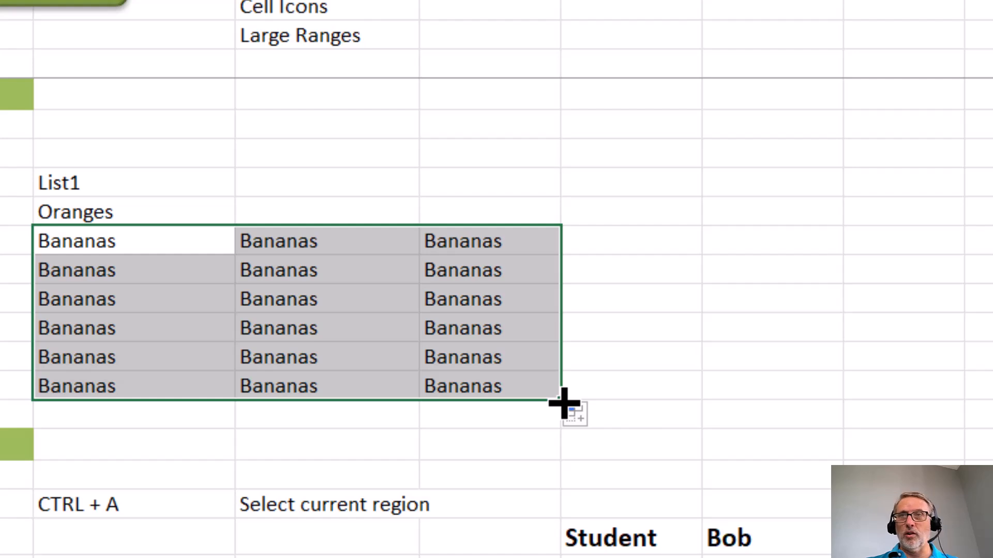
{"action": "key", "text": "ctrl+z"}
{"action": "key", "text": "ctrl+z"}
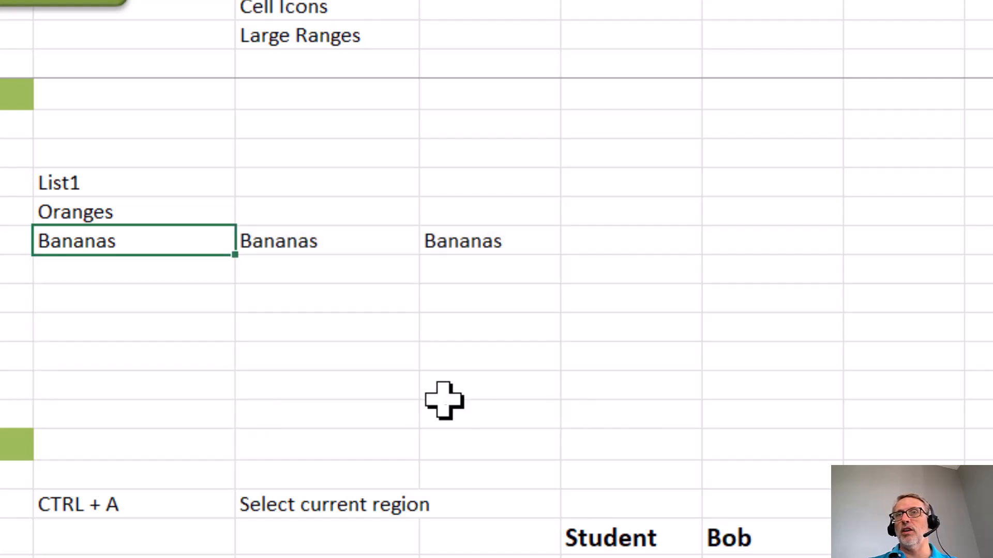
Step: Go down column B from B58 to row 78 to bring the full GPA table under Working with larger ranges into view
{"action": "left_click", "coordinate": [129, 415]}
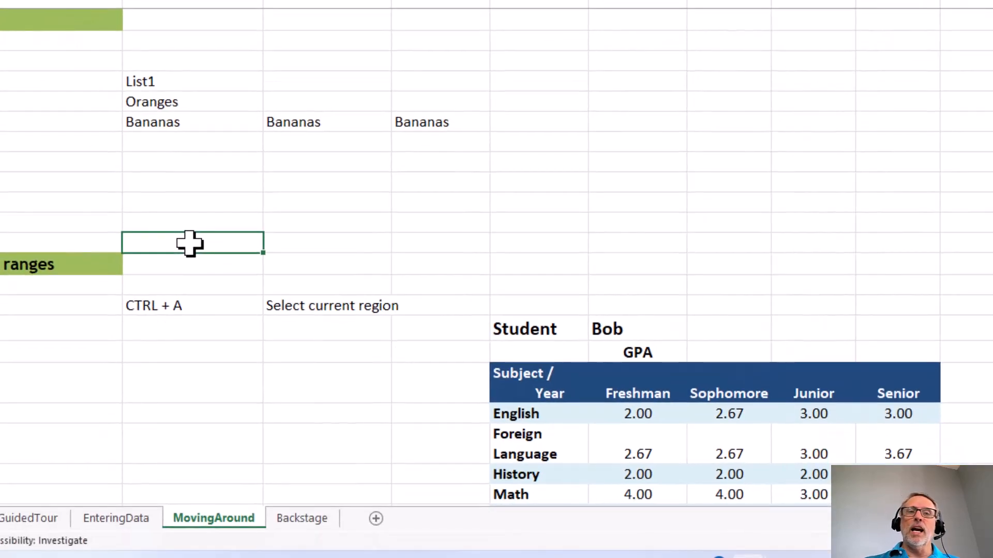
{"action": "key", "text": "Down"}
{"action": "key", "text": "Down"}
{"action": "key", "text": "Down"}
{"action": "key", "text": "Down"}
{"action": "key", "text": "Down"}
{"action": "key", "text": "Down"}
{"action": "key", "text": "Down"}
{"action": "key", "text": "Down"}
{"action": "key", "text": "Down"}
{"action": "key", "text": "Down"}
{"action": "key", "text": "Down"}
{"action": "key", "text": "Down"}
{"action": "key", "text": "Down"}
{"action": "key", "text": "Down"}
{"action": "key", "text": "Down"}
{"action": "key", "text": "Down"}
{"action": "key", "text": "Down"}
{"action": "key", "text": "Down"}
{"action": "key", "text": "Down"}
{"action": "key", "text": "Down"}
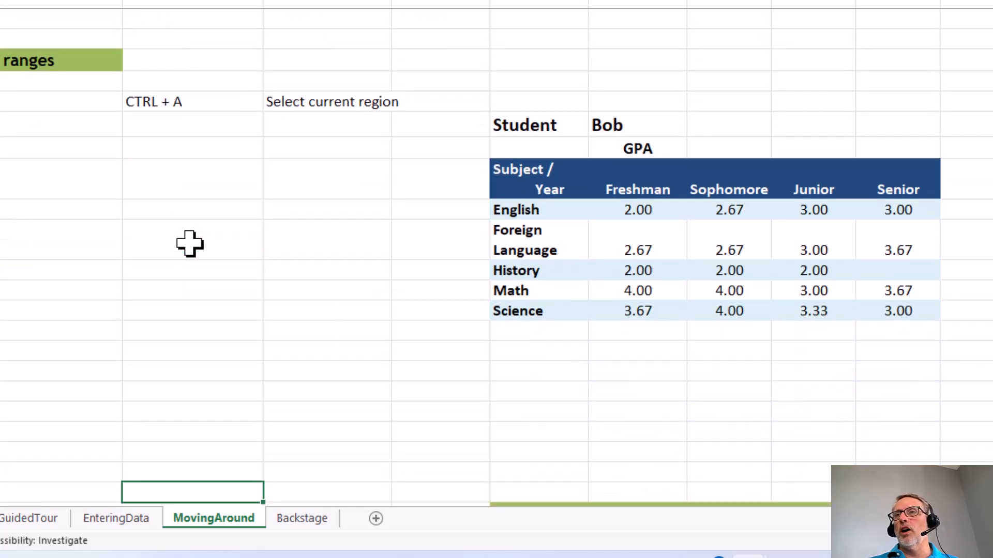
Step: Extend a selection cell by cell from the Subject / Year header E64 to I69, and drop it by moving to E63
{"action": "left_click", "coordinate": [516, 184]}
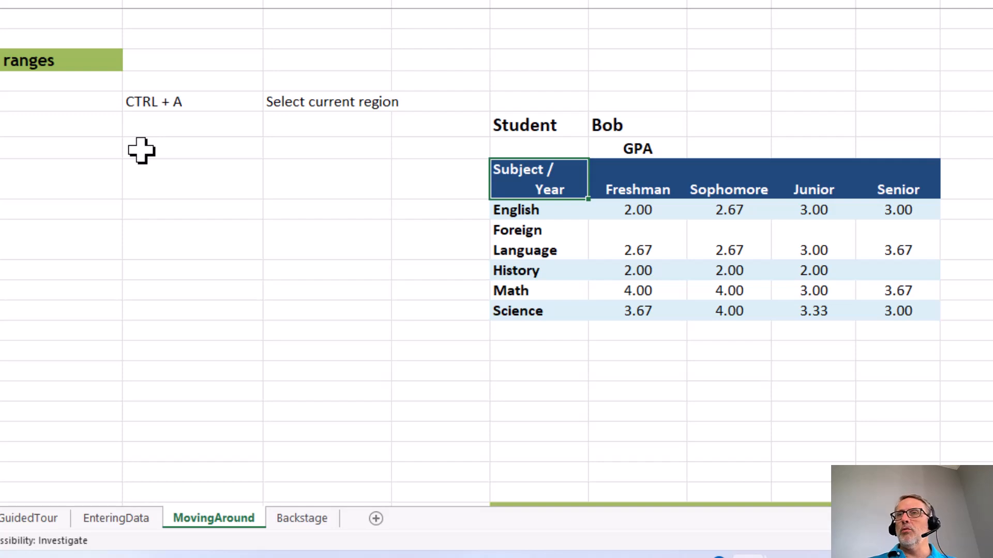
{"action": "key", "text": "shift+Down"}
{"action": "key", "text": "shift+Down"}
{"action": "key", "text": "shift+Down"}
{"action": "key", "text": "shift+Down"}
{"action": "key", "text": "shift+Right"}
{"action": "key", "text": "shift+Right"}
{"action": "key", "text": "shift+Right"}
{"action": "key", "text": "shift+Right"}
{"action": "key", "text": "shift+Right"}
{"action": "key", "text": "shift+Down"}
{"action": "key", "text": "shift+Left"}
{"action": "key", "text": "Up"}
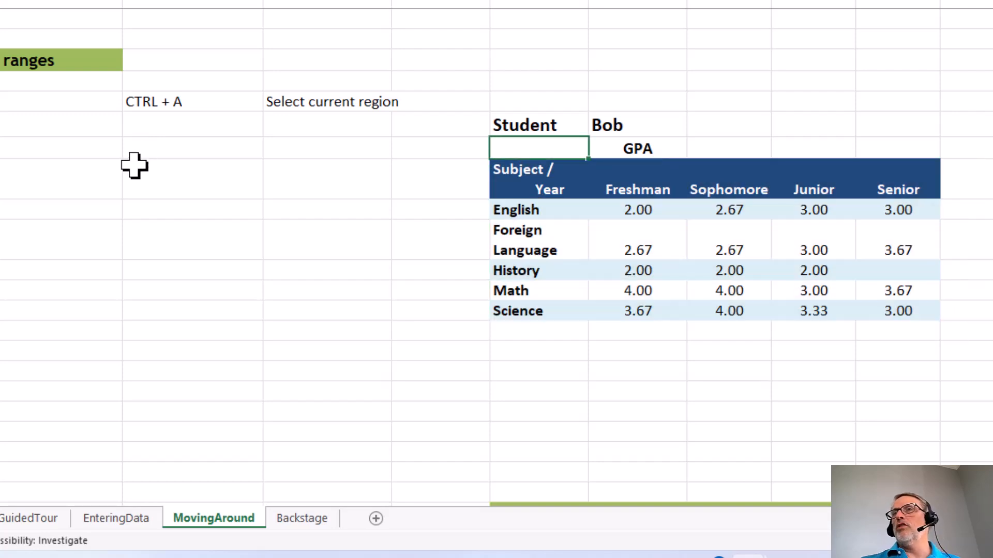
Step: Select the GPA table range E64:I69, and from cell F66 select the whole current region
{"action": "left_click_drag", "start_coordinate": [527, 169], "coordinate": [879, 318]}
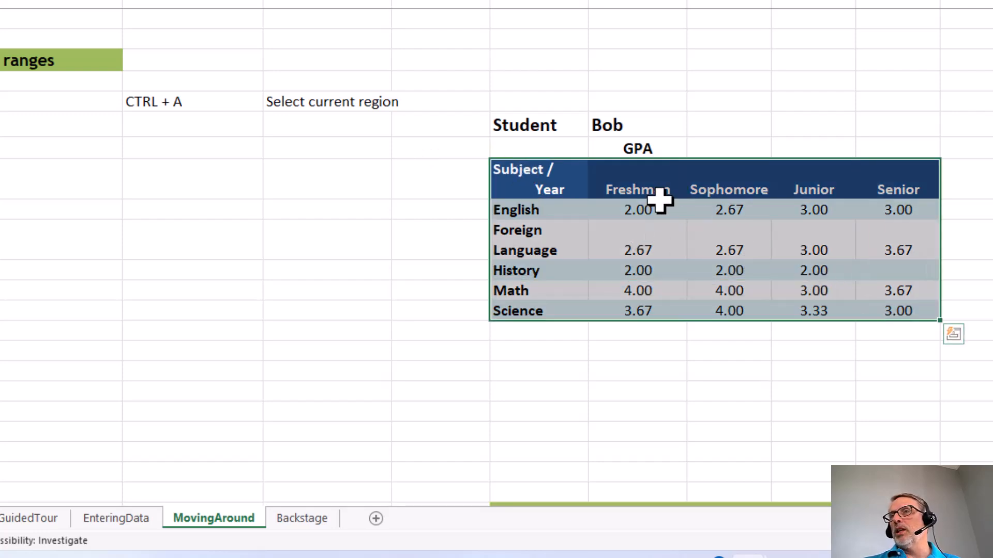
{"action": "left_click", "coordinate": [646, 209]}
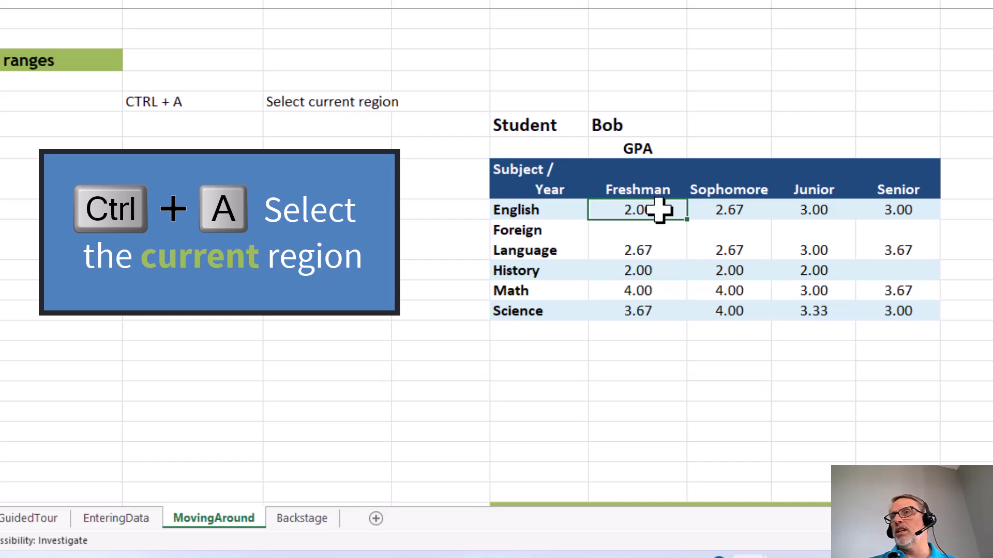
{"action": "left_click", "coordinate": [640, 245]}
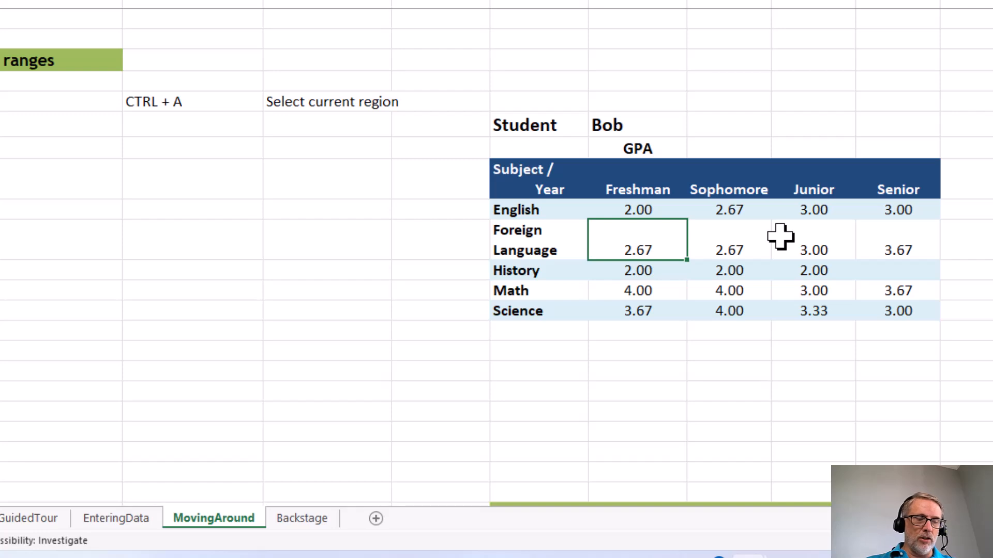
{"action": "key", "text": "ctrl+a"}
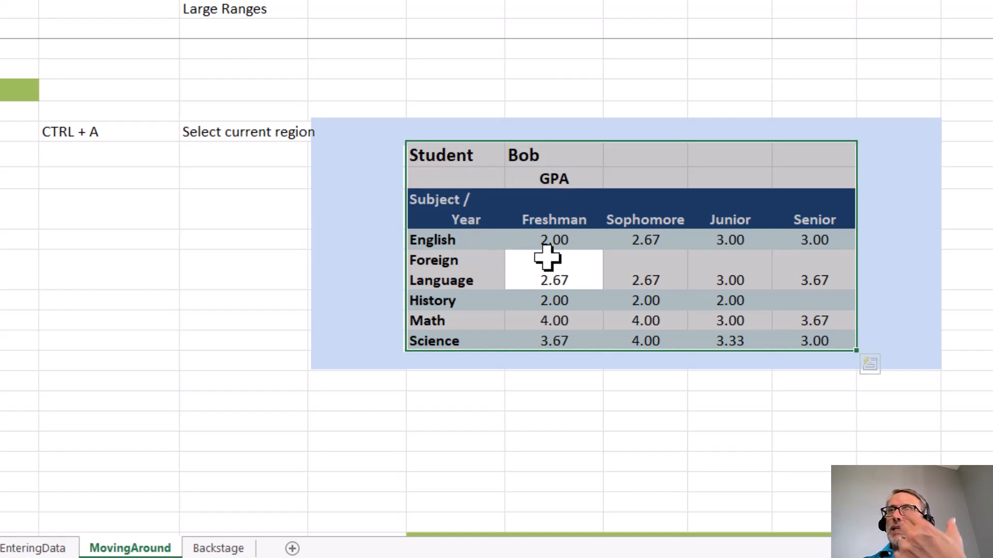
Step: Clear the GPA label in F63 and select the current region around cell F66
{"action": "left_click", "coordinate": [541, 201]}
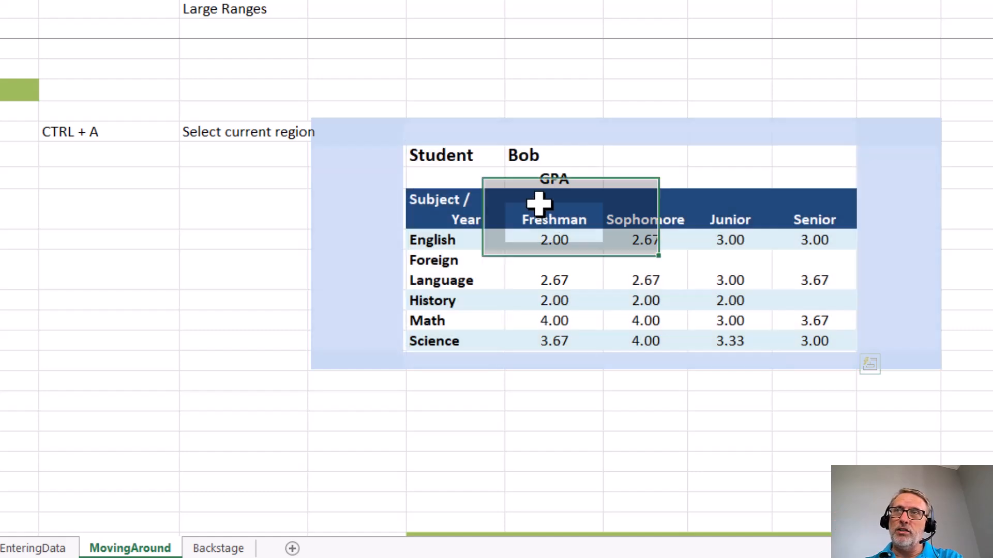
{"action": "left_click", "coordinate": [549, 180]}
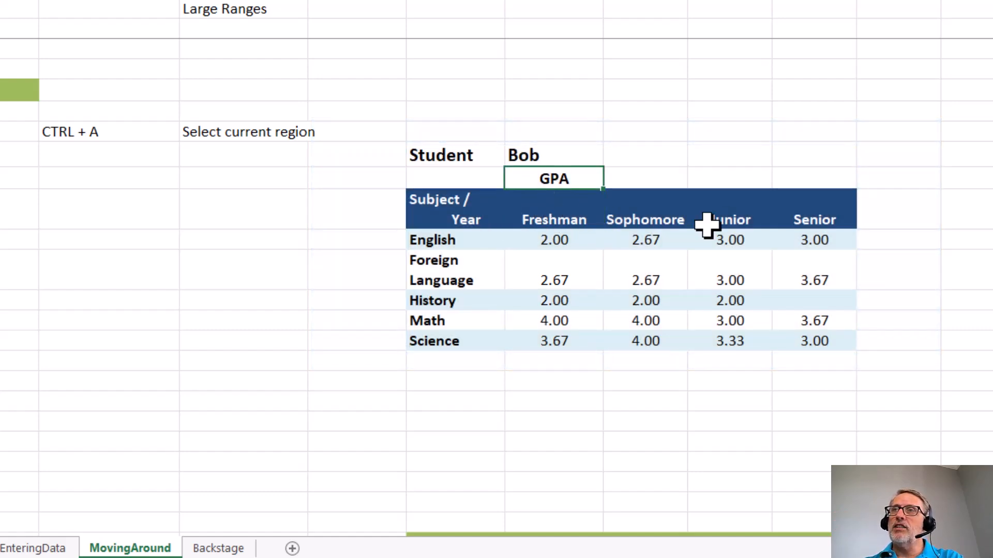
{"action": "left_click", "coordinate": [564, 257]}
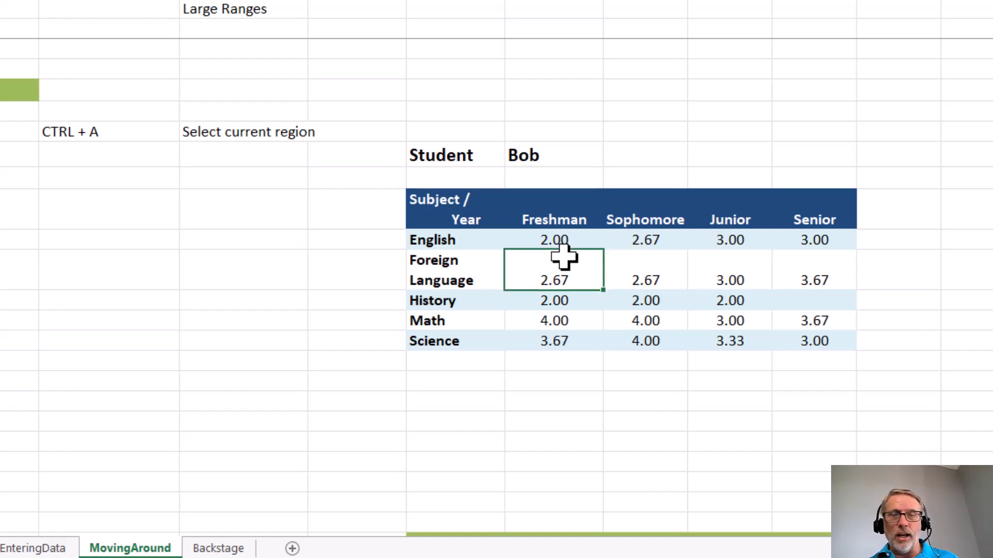
{"action": "key", "text": "ctrl+a"}
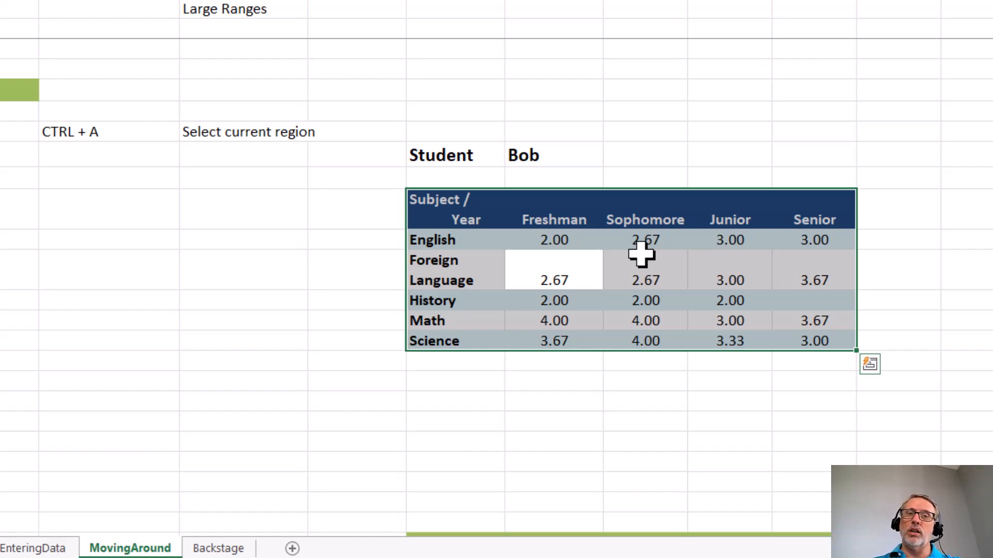
Step: Go down past the GPA table to the orders table and select its Order header cell E79
{"action": "key", "text": "Down"}
{"action": "key", "text": "Down"}
{"action": "key", "text": "Down"}
{"action": "key", "text": "Down"}
{"action": "key", "text": "Down"}
{"action": "key", "text": "Down"}
{"action": "key", "text": "Down"}
{"action": "key", "text": "Down"}
{"action": "key", "text": "Down"}
{"action": "key", "text": "Down"}
{"action": "key", "text": "Down"}
{"action": "key", "text": "Down"}
{"action": "key", "text": "Down"}
{"action": "key", "text": "Down"}
{"action": "key", "text": "Down"}
{"action": "key", "text": "Down"}
{"action": "key", "text": "Down"}
{"action": "key", "text": "Down"}
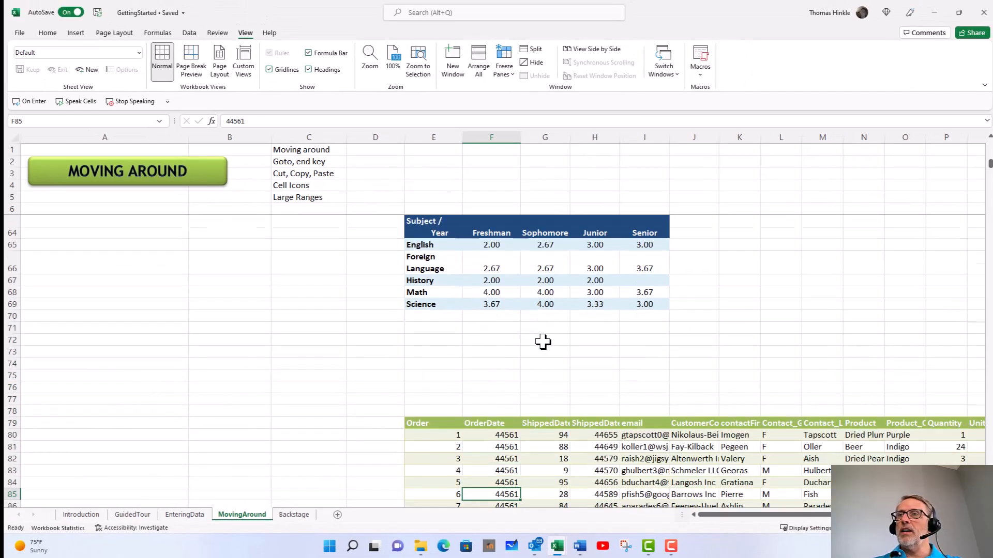
{"action": "key", "text": "Down"}
{"action": "key", "text": "Down"}
{"action": "key", "text": "Down"}
{"action": "key", "text": "Down"}
{"action": "key", "text": "Down"}
{"action": "key", "text": "Down"}
{"action": "key", "text": "Down"}
{"action": "key", "text": "Up"}
{"action": "key", "text": "Up"}
{"action": "key", "text": "Up"}
{"action": "key", "text": "Up"}
{"action": "key", "text": "Up"}
{"action": "key", "text": "Up"}
{"action": "key", "text": "Up"}
{"action": "key", "text": "Up"}
{"action": "key", "text": "Up"}
{"action": "key", "text": "Up"}
{"action": "key", "text": "Up"}
{"action": "key", "text": "Up"}
{"action": "key", "text": "Left"}
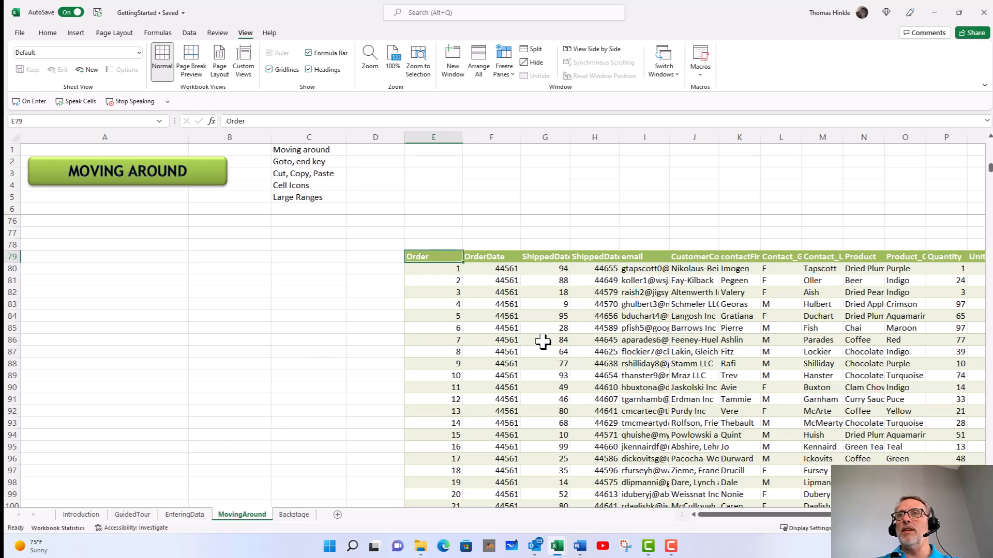
Step: Jump to the last order in E1071, return to the top of the column, and move up to E75
{"action": "key", "text": "ctrl+Down"}
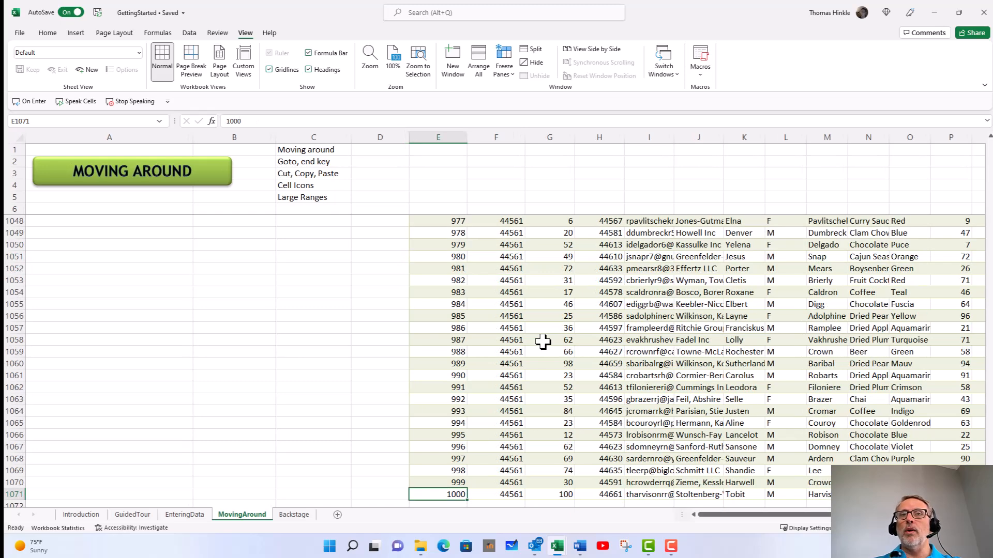
{"action": "key", "text": "ctrl+Up"}
{"action": "key", "text": "Up"}
{"action": "key", "text": "Up"}
{"action": "key", "text": "Up"}
{"action": "key", "text": "Up"}
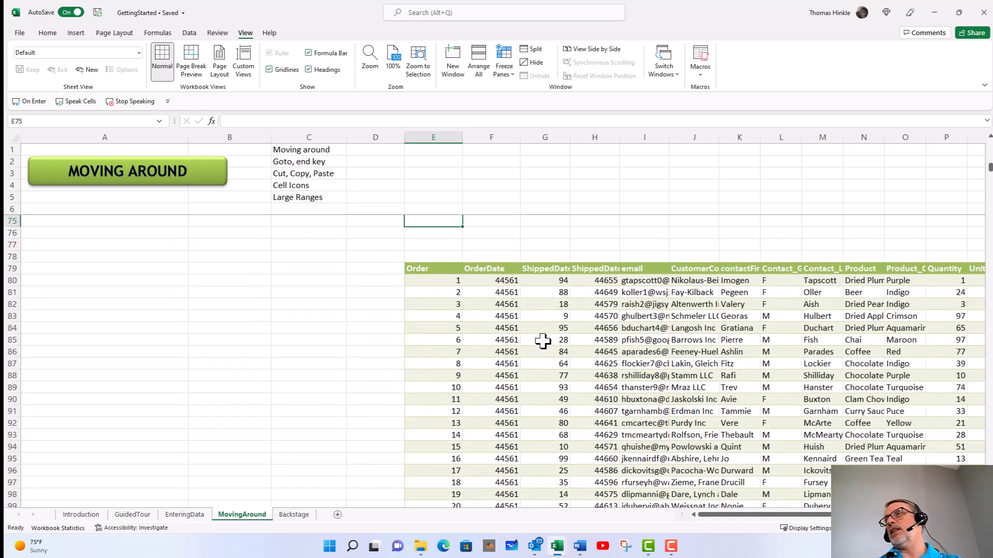
Step: Try to select the whole orders table by sweeping from the Order header E79 to its far corner, and drop the selection
{"action": "left_click_drag", "start_coordinate": [445, 267], "coordinate": [457, 446]}
{"action": "left_click_drag", "start_coordinate": [449, 515], "coordinate": [890, 509]}
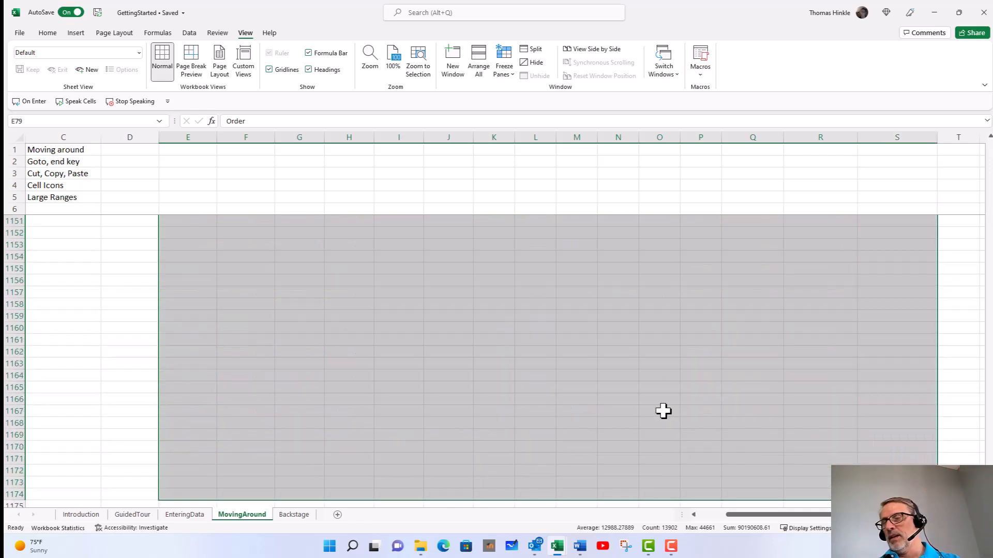
{"action": "key", "text": "ctrl+Up"}
Step: Go back to the orders table and land on cell F82 in the OrderDate column
{"action": "key", "text": "Down"}
{"action": "key", "text": "Down"}
{"action": "key", "text": "Down"}
{"action": "key", "text": "Down"}
{"action": "key", "text": "Down"}
{"action": "key", "text": "Down"}
{"action": "key", "text": "Down"}
{"action": "key", "text": "Down"}
{"action": "key", "text": "Down"}
{"action": "key", "text": "Down"}
{"action": "key", "text": "Down"}
{"action": "key", "text": "Down"}
{"action": "key", "text": "Down"}
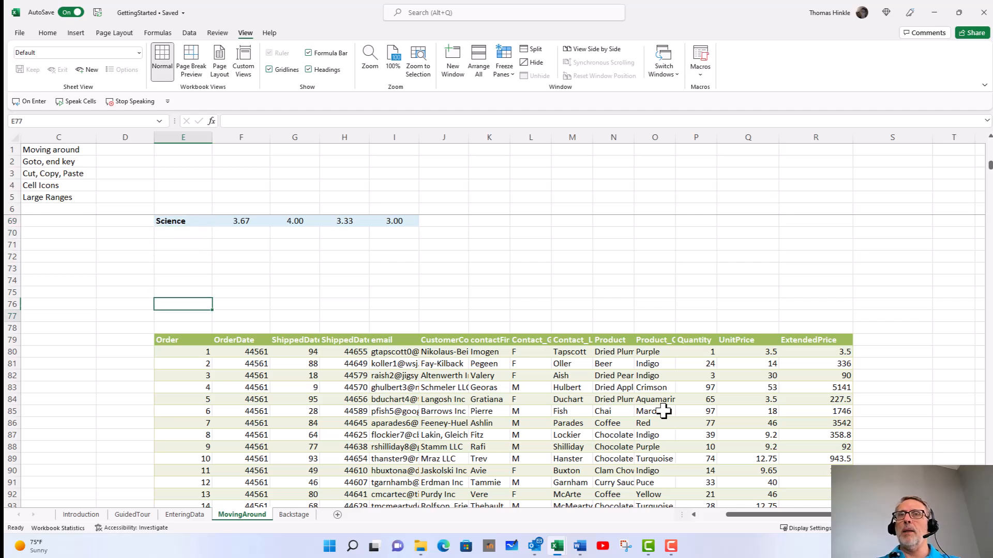
{"action": "key", "text": "Down"}
{"action": "key", "text": "Right"}
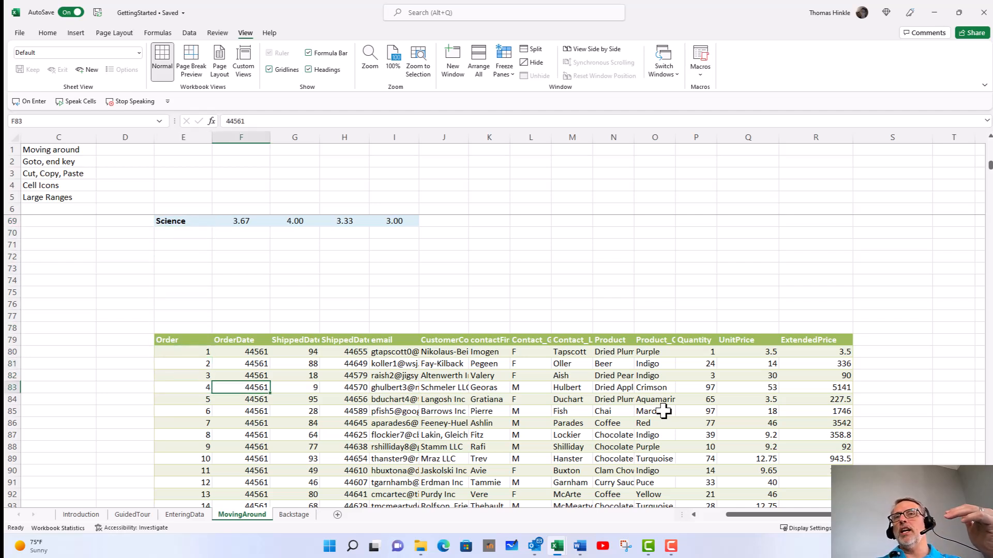
{"action": "key", "text": "Left"}
{"action": "key", "text": "Left"}
{"action": "key", "text": "Left"}
{"action": "key", "text": "Left"}
{"action": "key", "text": "Left"}
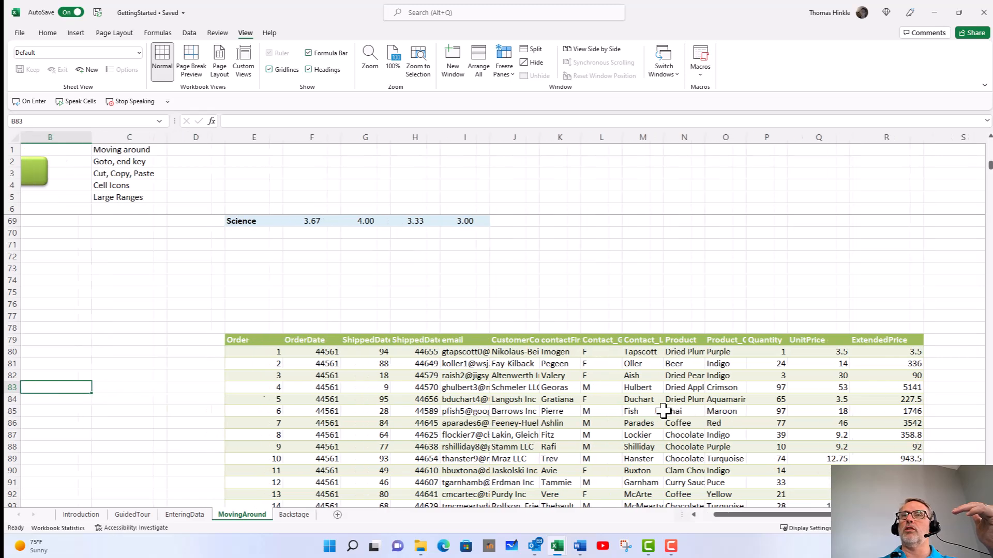
{"action": "key", "text": "Right"}
{"action": "key", "text": "Right"}
{"action": "key", "text": "Right"}
{"action": "key", "text": "Right"}
{"action": "key", "text": "Right"}
{"action": "key", "text": "Right"}
{"action": "key", "text": "Left"}
{"action": "key", "text": "Up"}
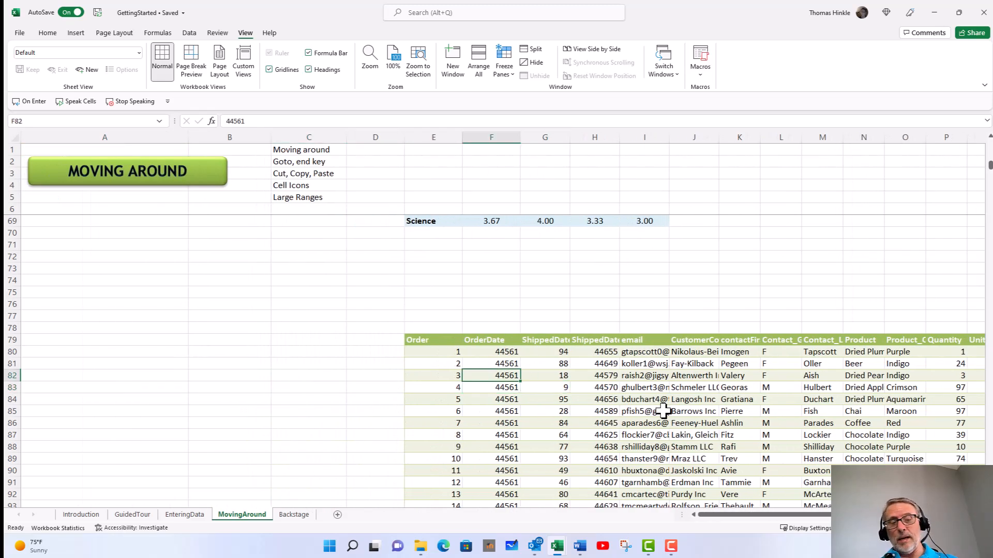
Step: Select the entire orders table as the current region and move it so its Order header sits in B74
{"action": "key", "text": "ctrl+a"}
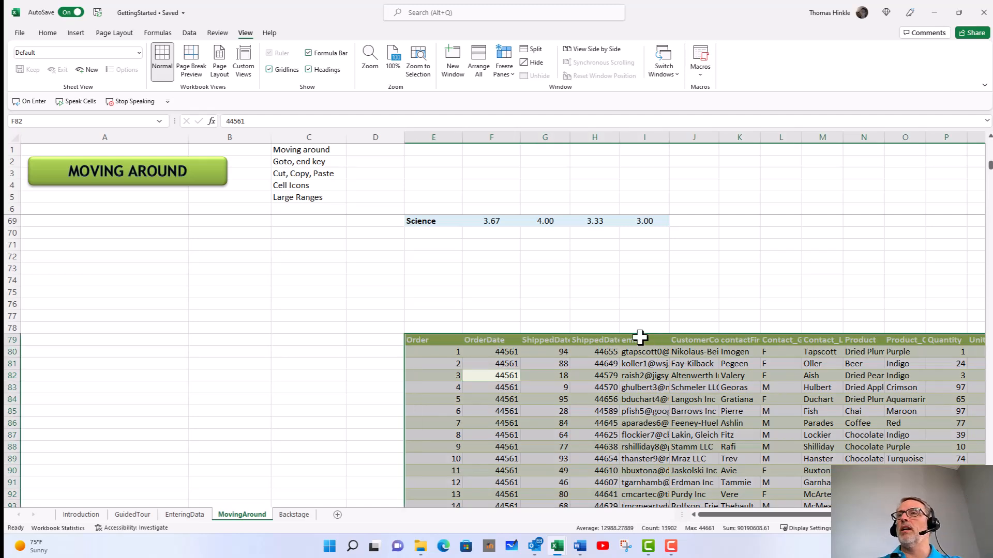
{"action": "left_click_drag", "start_coordinate": [636, 333], "coordinate": [512, 285]}
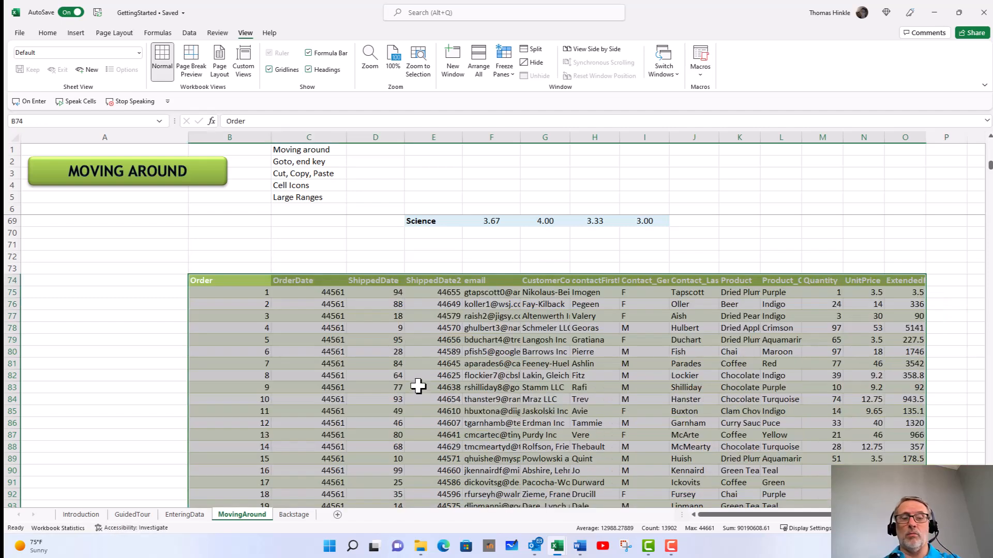
Step: Copy the selected orders table and paste a duplicate beside it with its Order header in R74
{"action": "key", "text": "ctrl+c"}
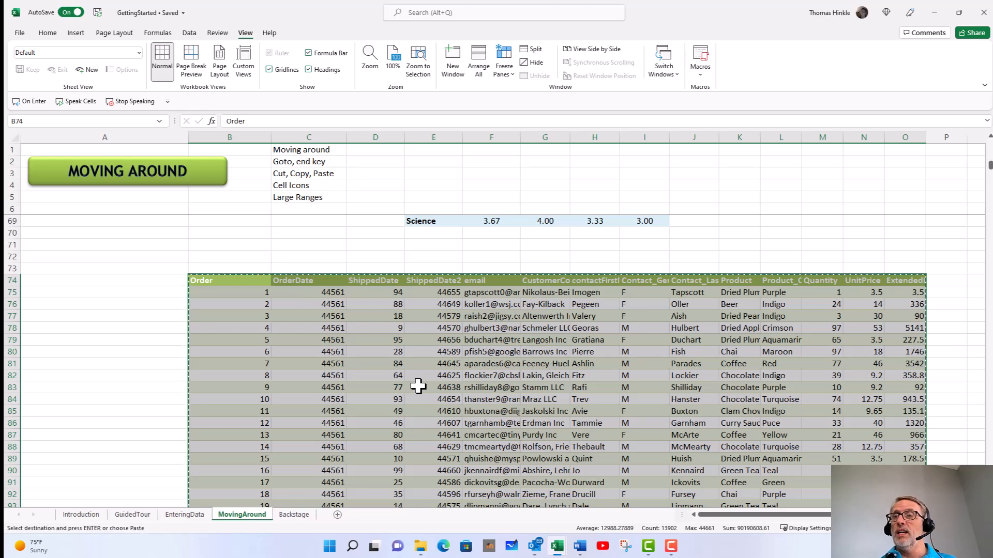
{"action": "key", "text": "Right"}
{"action": "key", "text": "Right"}
{"action": "key", "text": "Right"}
{"action": "key", "text": "Right"}
{"action": "key", "text": "Right"}
{"action": "key", "text": "Right"}
{"action": "key", "text": "Right"}
{"action": "key", "text": "Right"}
{"action": "key", "text": "Right"}
{"action": "key", "text": "Right"}
{"action": "key", "text": "Right"}
{"action": "key", "text": "Right"}
{"action": "key", "text": "Right"}
{"action": "key", "text": "Right"}
{"action": "key", "text": "Right"}
{"action": "key", "text": "Right"}
{"action": "key", "text": "Right"}
{"action": "key", "text": "Right"}
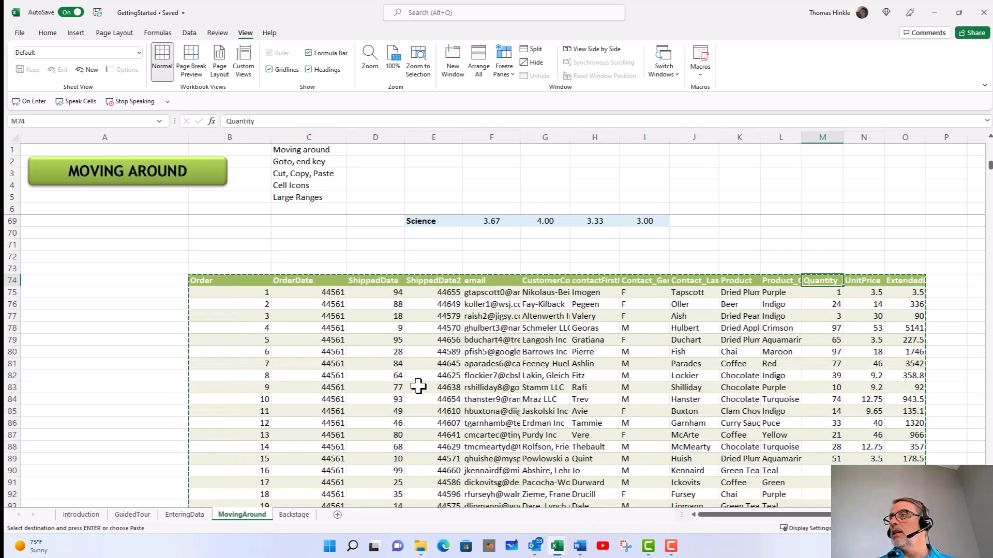
{"action": "key", "text": "Left"}
{"action": "key", "text": "Left"}
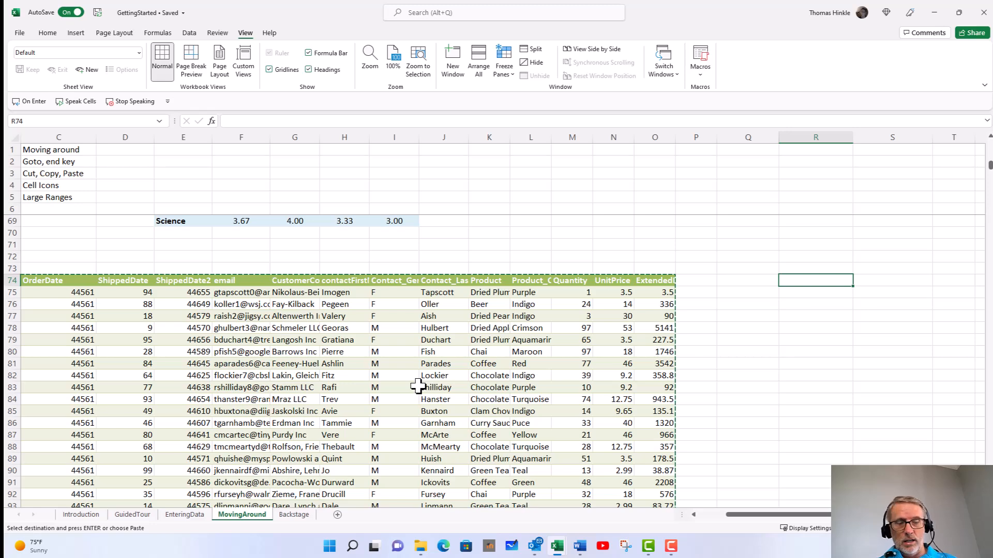
{"action": "key", "text": "ctrl+v"}
Step: Look across the pasted copy's header row as far as its CustomerCompany column, and return to A74
{"action": "key", "text": "Right"}
{"action": "key", "text": "Right"}
{"action": "key", "text": "Right"}
{"action": "key", "text": "Right"}
{"action": "key", "text": "Right"}
{"action": "key", "text": "Right"}
{"action": "key", "text": "Right"}
{"action": "key", "text": "Right"}
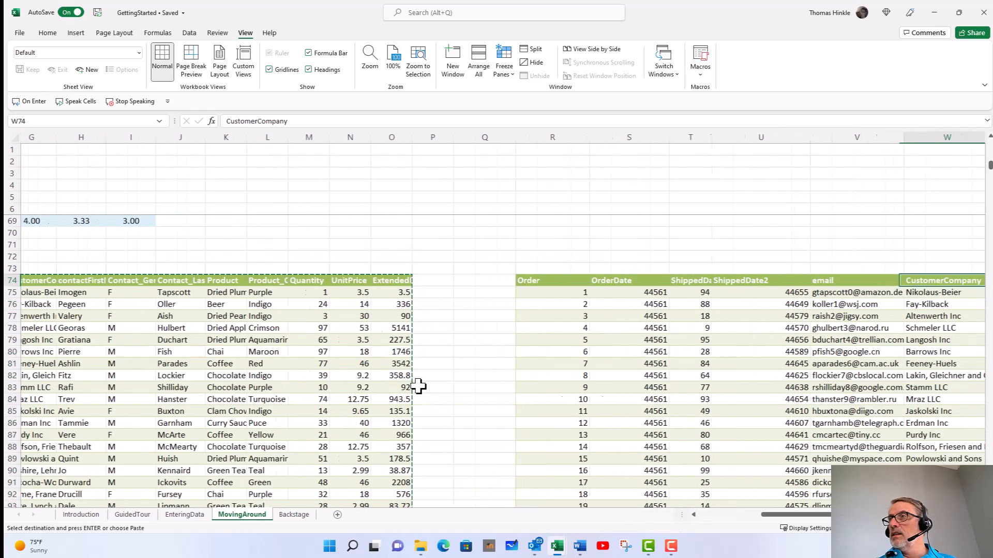
{"action": "key", "text": "Home"}
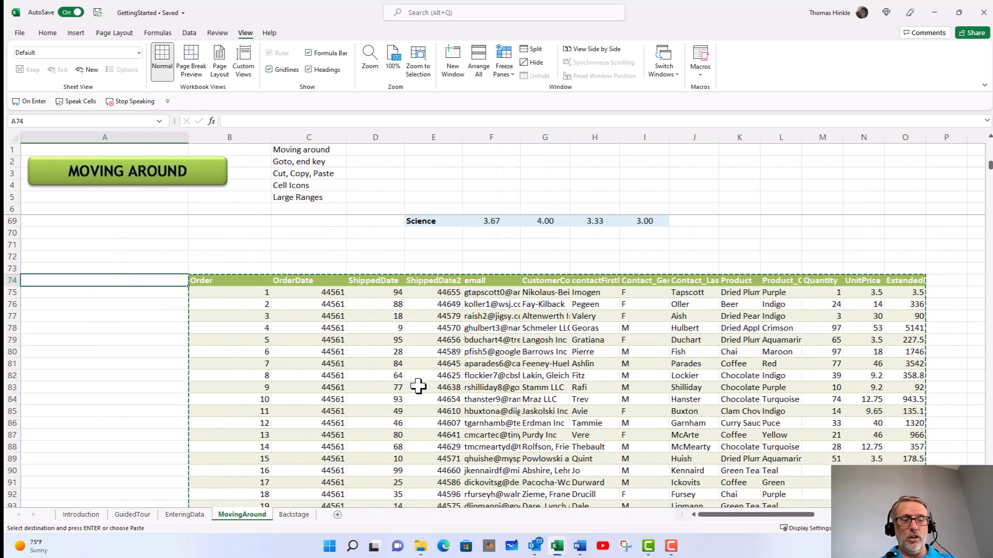
Step: Undo both the paste of the duplicate and the earlier move of the orders table, and go to A82
{"action": "key", "text": "ctrl+z"}
{"action": "key", "text": "ctrl+z"}
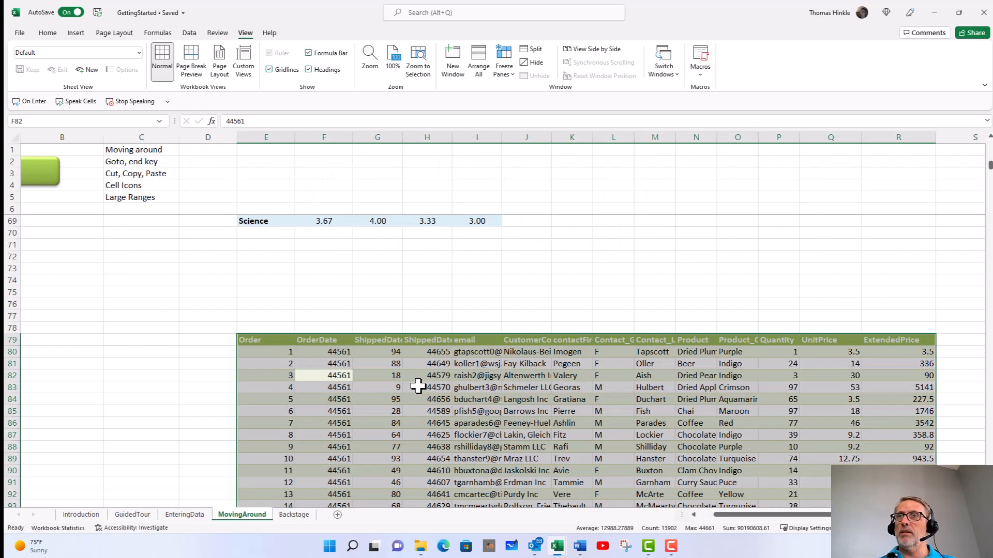
{"action": "key", "text": "Home"}
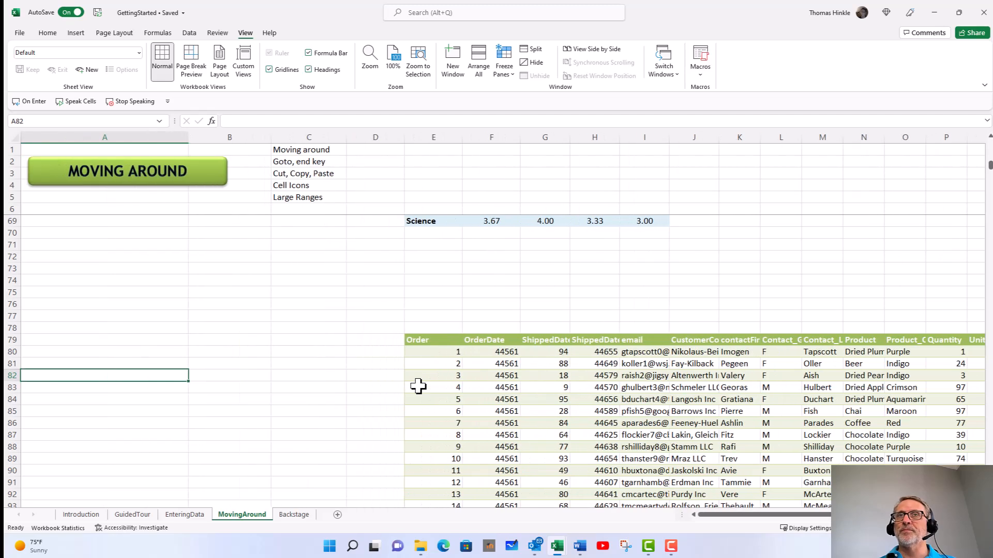
Step: Move up column A from row 82 past the lesson sections to A4 near the top of the sheet
{"action": "key", "text": "Up"}
{"action": "key", "text": "Up"}
{"action": "key", "text": "Up"}
{"action": "key", "text": "Up"}
{"action": "key", "text": "Up"}
{"action": "key", "text": "Up"}
{"action": "key", "text": "Up"}
{"action": "key", "text": "Up"}
{"action": "key", "text": "Up"}
{"action": "key", "text": "Up"}
{"action": "key", "text": "Up"}
{"action": "key", "text": "Up"}
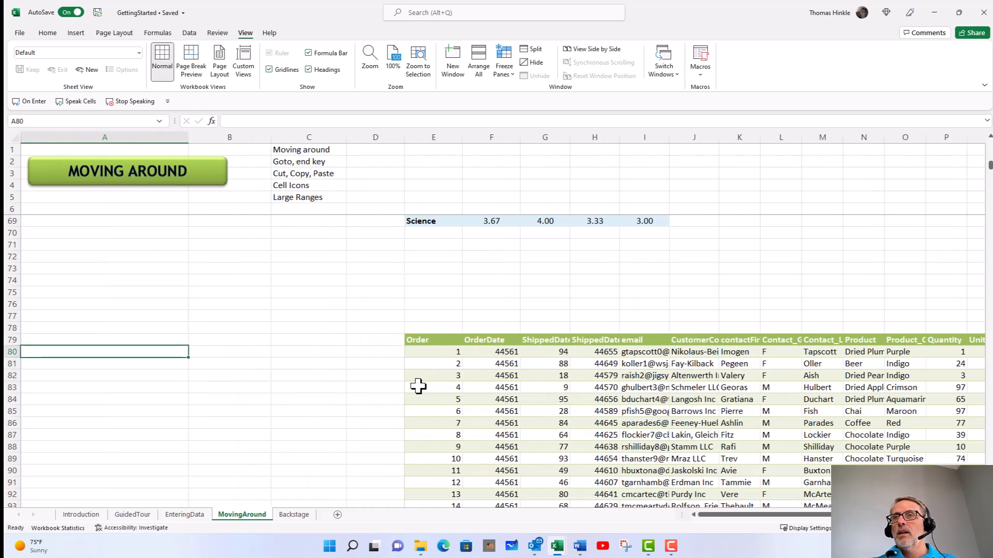
{"action": "key", "text": "Up"}
{"action": "key", "text": "Up"}
{"action": "key", "text": "Up"}
{"action": "key", "text": "Up"}
{"action": "key", "text": "Up"}
{"action": "key", "text": "Up"}
{"action": "key", "text": "Up"}
{"action": "key", "text": "Up"}
{"action": "key", "text": "Up"}
{"action": "key", "text": "Up"}
{"action": "key", "text": "Up"}
{"action": "key", "text": "Up"}
{"action": "key", "text": "Up"}
{"action": "key", "text": "Up"}
{"action": "key", "text": "Up"}
{"action": "key", "text": "Up"}
{"action": "key", "text": "Up"}
{"action": "key", "text": "Up"}
{"action": "key", "text": "Up"}
{"action": "key", "text": "Up"}
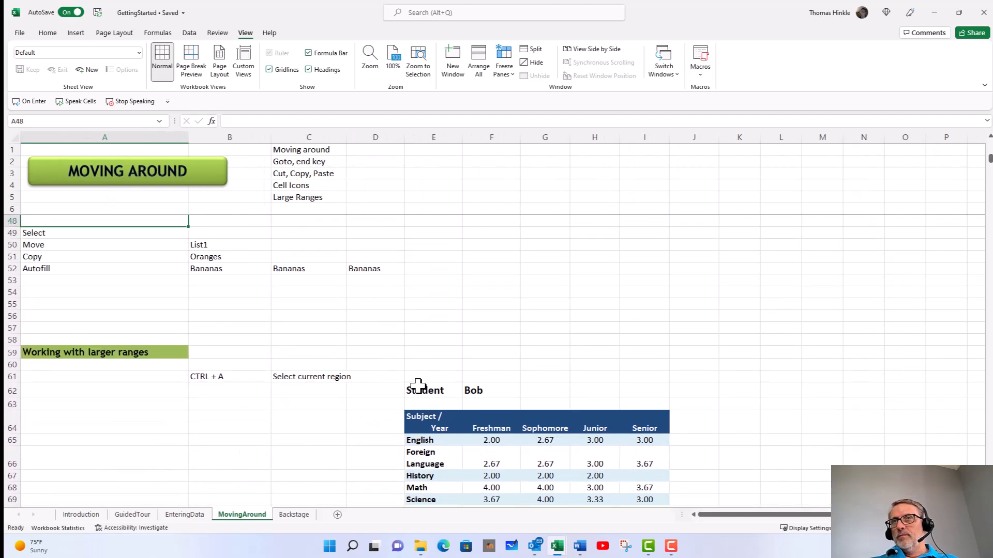
{"action": "key", "text": "Up"}
{"action": "key", "text": "Up"}
{"action": "key", "text": "Up"}
{"action": "key", "text": "Up"}
{"action": "key", "text": "Up"}
{"action": "key", "text": "Up"}
{"action": "key", "text": "Up"}
{"action": "key", "text": "Up"}
{"action": "key", "text": "Up"}
{"action": "key", "text": "Up"}
{"action": "key", "text": "Up"}
{"action": "key", "text": "Up"}
{"action": "key", "text": "Up"}
{"action": "key", "text": "Up"}
{"action": "key", "text": "Up"}
{"action": "key", "text": "Up"}
{"action": "key", "text": "Up"}
{"action": "key", "text": "Up"}
{"action": "key", "text": "Up"}
{"action": "key", "text": "Up"}
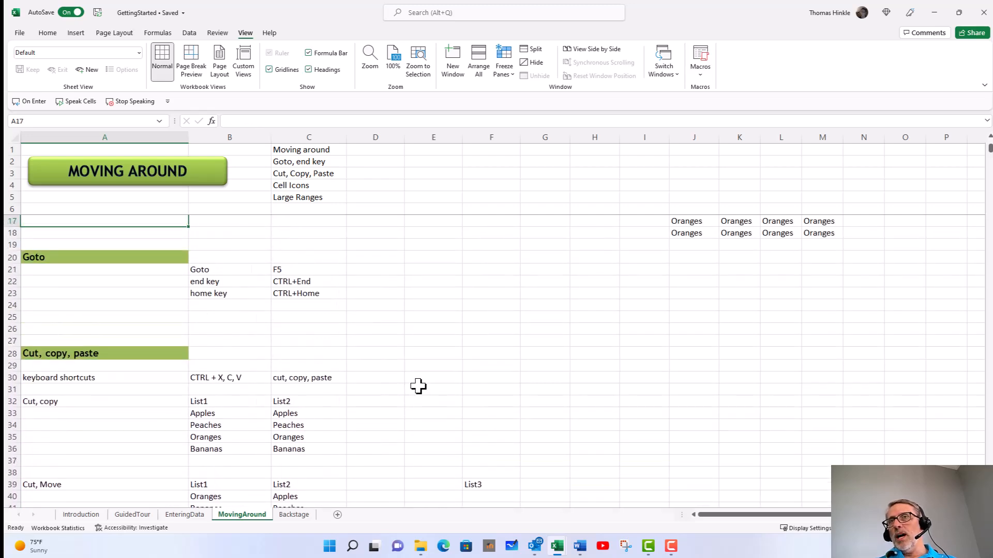
{"action": "key", "text": "Up"}
{"action": "key", "text": "Up"}
{"action": "key", "text": "Up"}
{"action": "key", "text": "Up"}
{"action": "key", "text": "Up"}
{"action": "key", "text": "Up"}
{"action": "key", "text": "Up"}
{"action": "key", "text": "Up"}
{"action": "key", "text": "Up"}
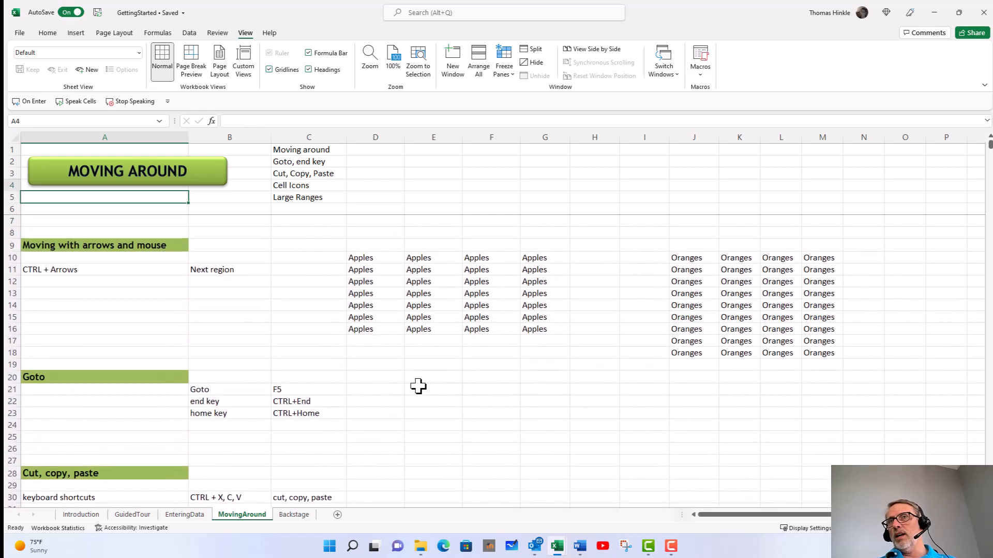